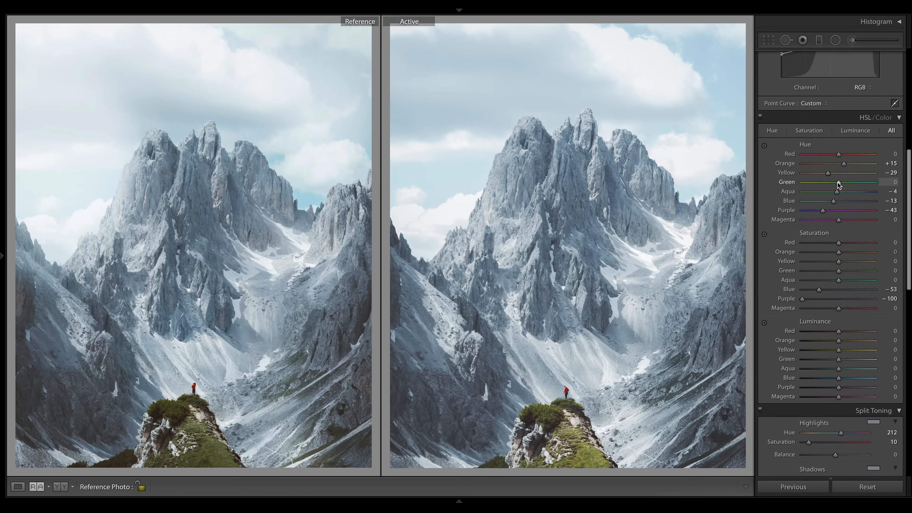
# - Set the Green hue to +42 and add a radial filter over the sky and peaks in the photo's upper-left area
pyautogui.moveTo(839, 355); pyautogui.dragTo(853, 374)
pyautogui.scroll(10, 840, 323)
pyautogui.click(835, 40)
pyautogui.moveTo(387, 108); pyautogui.dragTo(538, 275)
pyautogui.moveTo(835, 176); pyautogui.dragTo(800, 166)
# - Add a graduated filter slanting across the right-hand peaks with Clarity −5 and Dehaze −3
pyautogui.click(819, 40)
pyautogui.moveTo(655, 115); pyautogui.dragTo(614, 230)
pyautogui.moveTo(835, 166); pyautogui.dragTo(834, 166)
pyautogui.scroll(-20, 833, 378)
pyautogui.click(819, 40)
# - Compare the edited mountain photo with its unedited version and review the graduated filter's settings
pyautogui.press('\\')
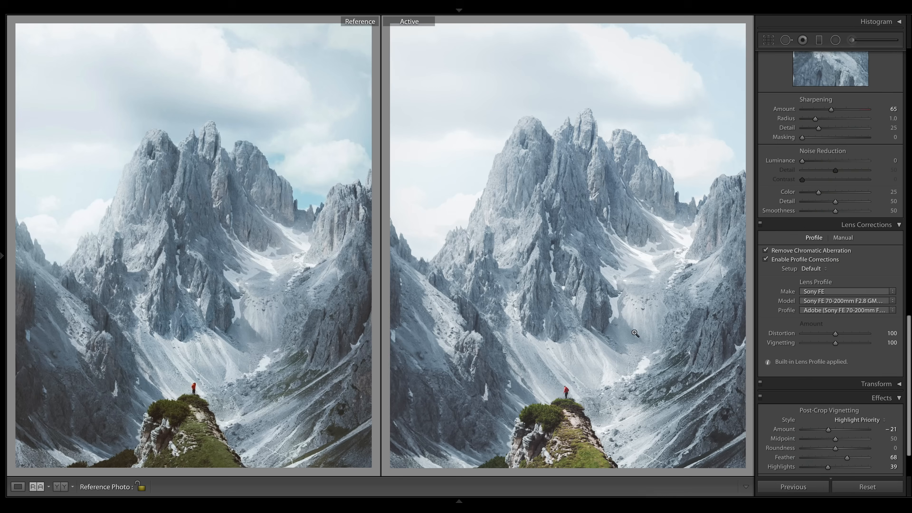
pyautogui.press('\\')
pyautogui.scroll(10, 835, 172)
pyautogui.moveTo(839, 274); pyautogui.dragTo(830, 275)
pyautogui.scroll(10, 835, 175)
pyautogui.scroll(1, 835, 175)
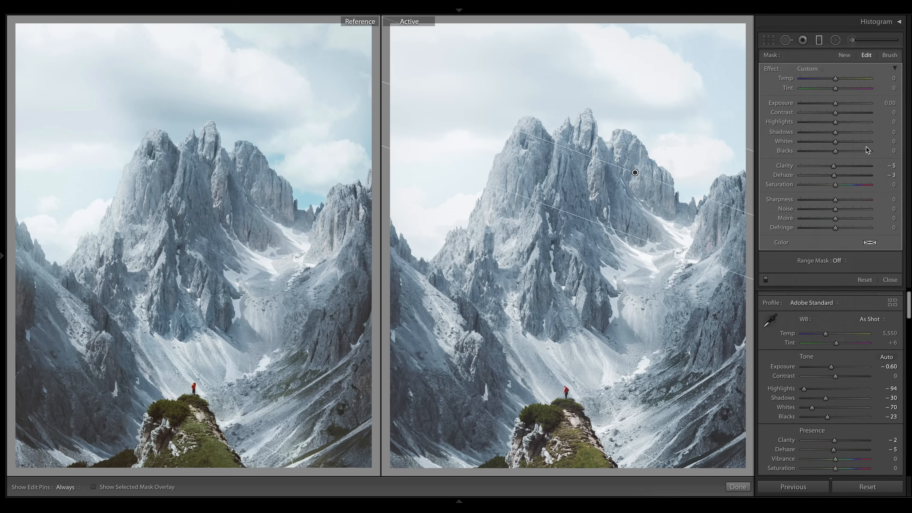
pyautogui.press('\\')
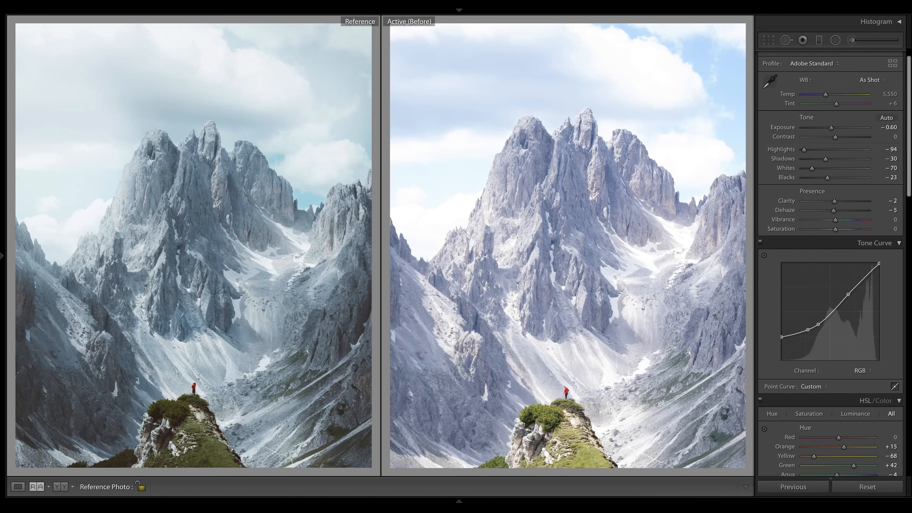
pyautogui.press('\\')
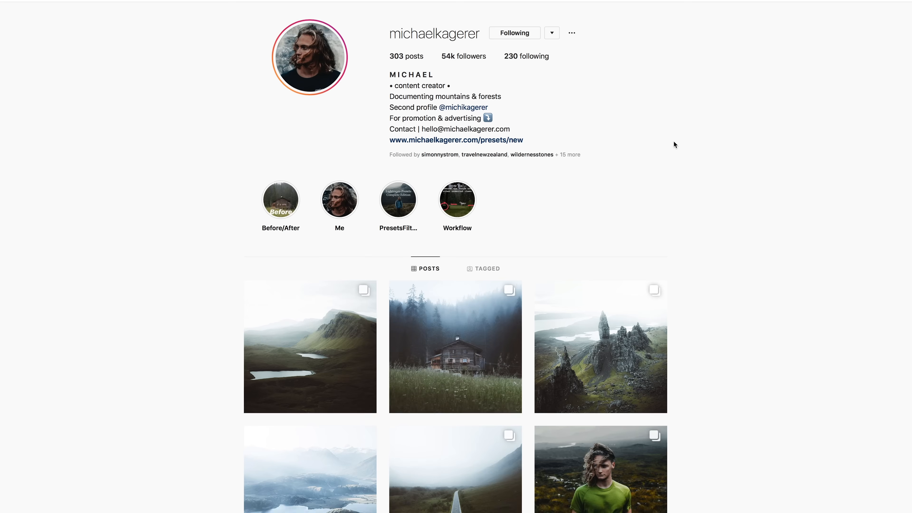
# - Browse the landscape posts on the photographer's Instagram profile to study their editing style
pyautogui.scroll(-5, 739, 198)
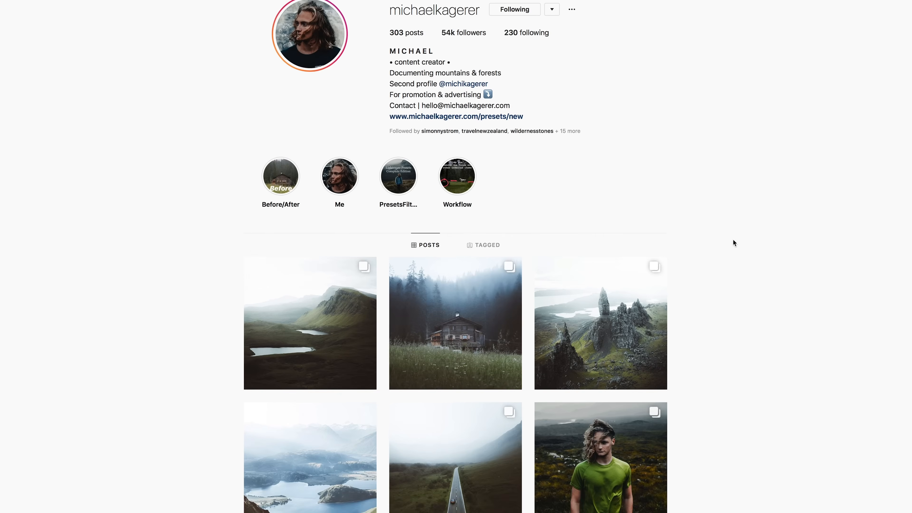
pyautogui.scroll(-10, 699, 274)
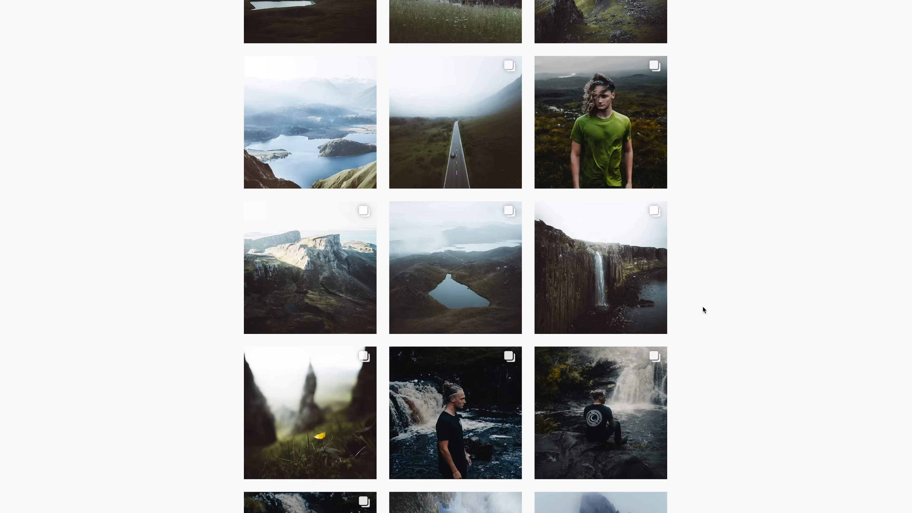
pyautogui.scroll(-7, 703, 311)
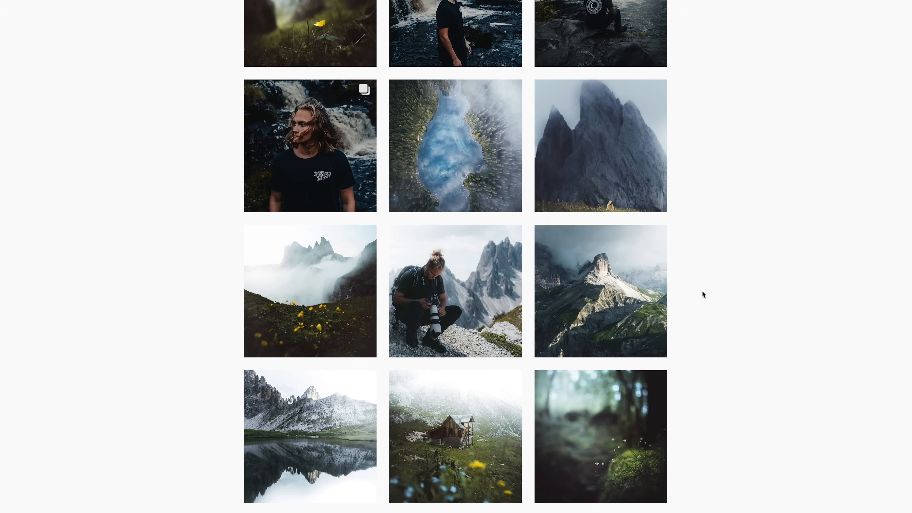
pyautogui.scroll(-3, 703, 291)
pyautogui.scroll(-4, 703, 292)
pyautogui.scroll(-4, 701, 295)
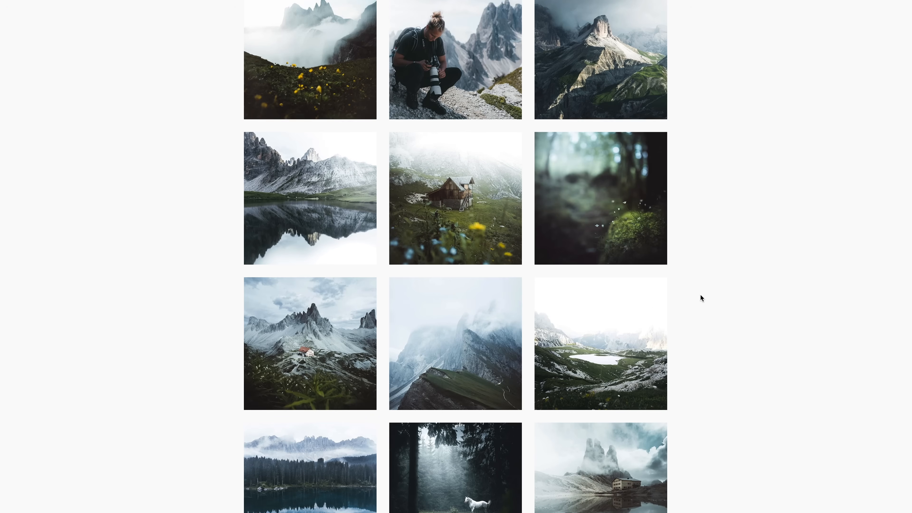
pyautogui.scroll(-5, 702, 295)
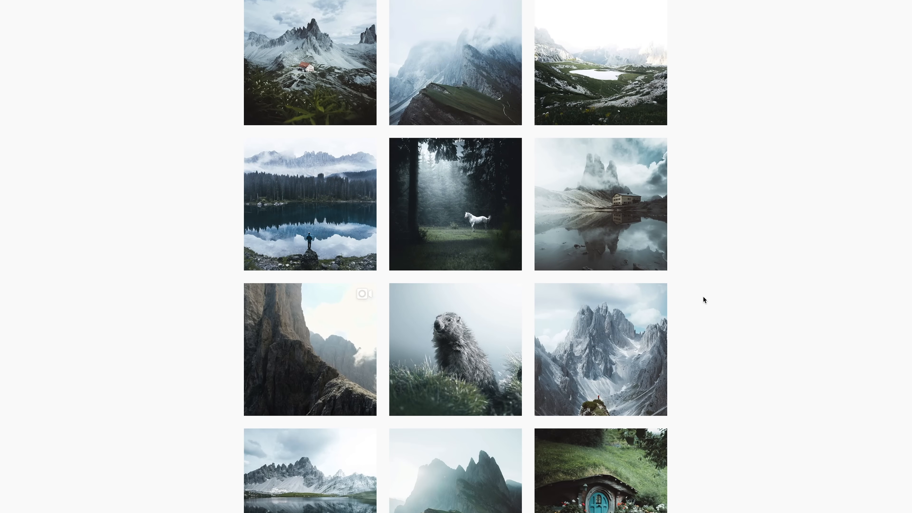
pyautogui.scroll(-4, 702, 297)
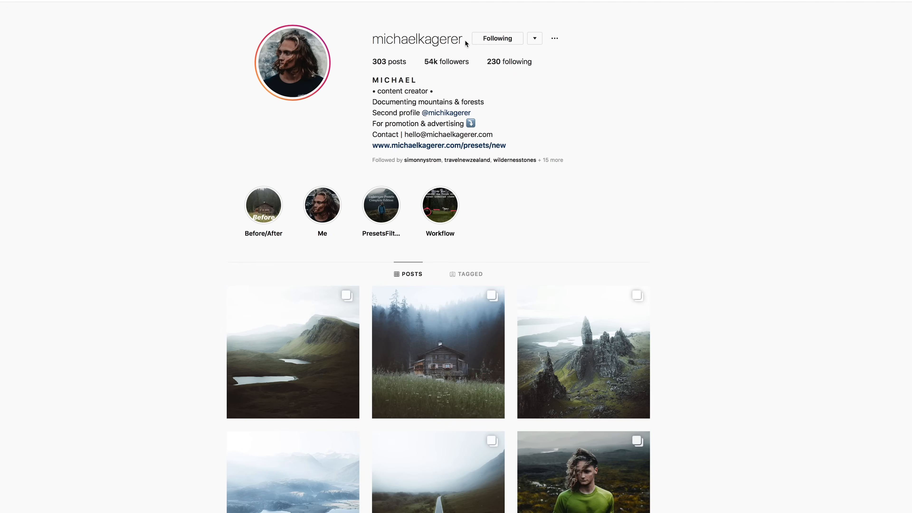
# - Find the Dolomites post with the small figure on the grassy rock, view it enlarged, and close it
pyautogui.scroll(-20, 438, 257)
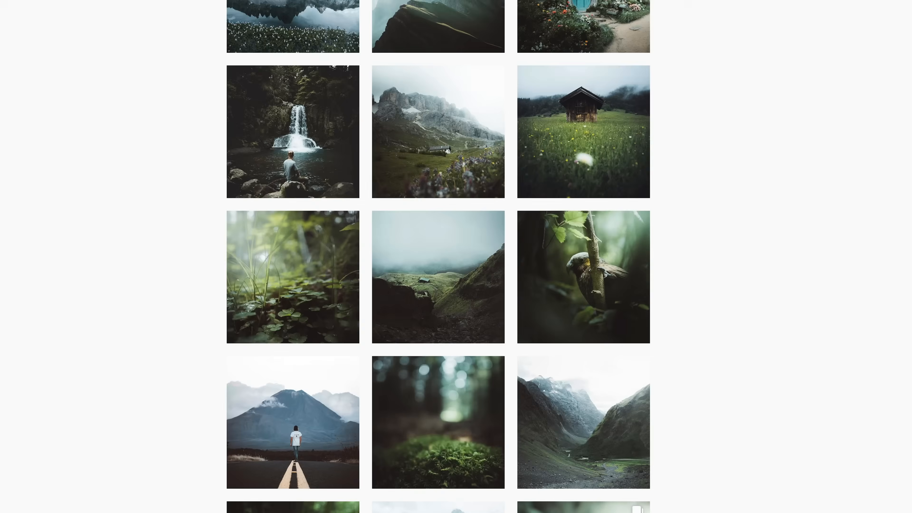
pyautogui.scroll(15, 575, 206)
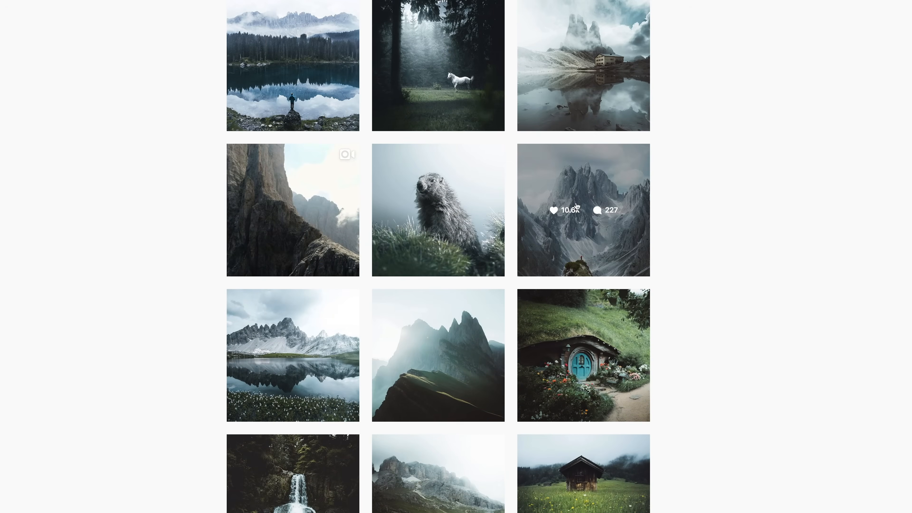
pyautogui.click(566, 192)
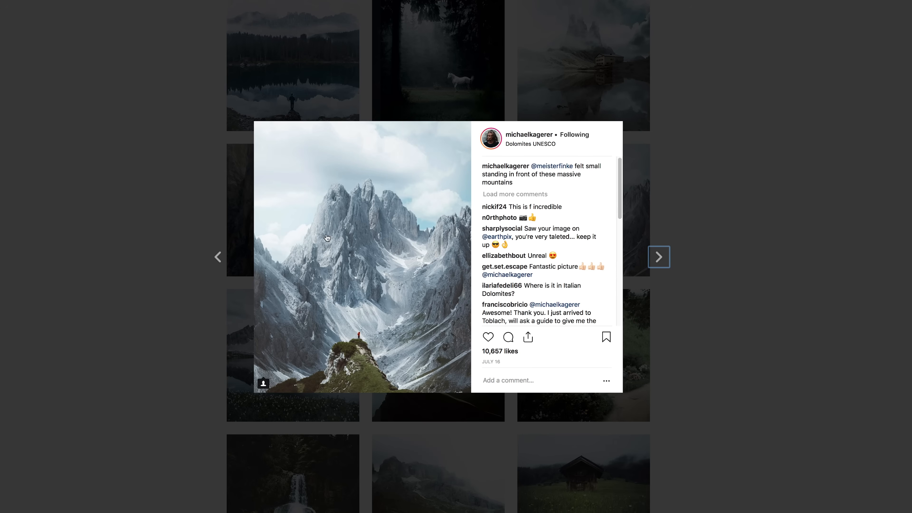
pyautogui.click(780, 130)
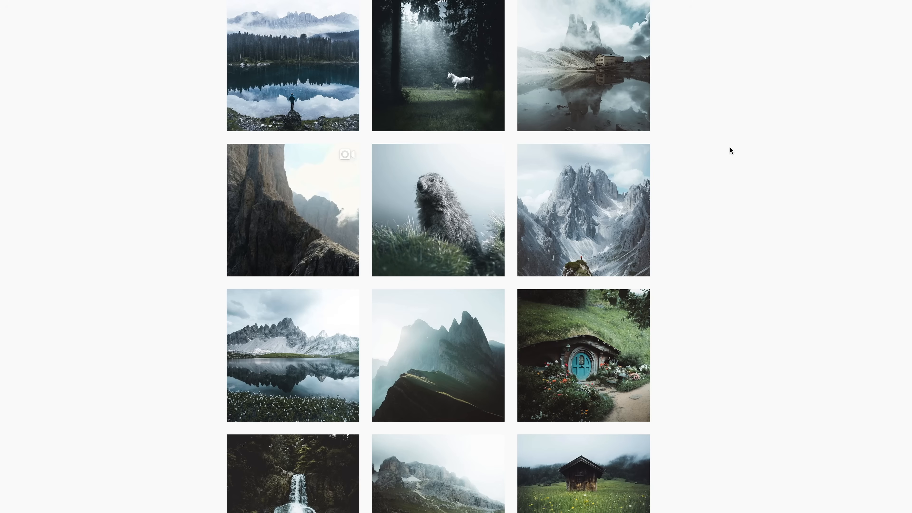
# - Open the presets page linked in the Instagram profile and look at the Lightroom-Presets Complete Edition product
pyautogui.scroll(10, 604, 288)
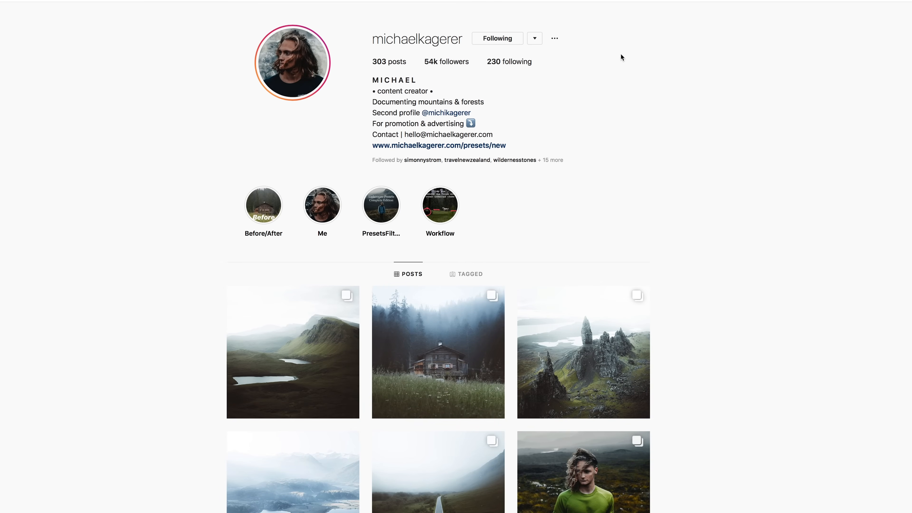
pyautogui.click(433, 144)
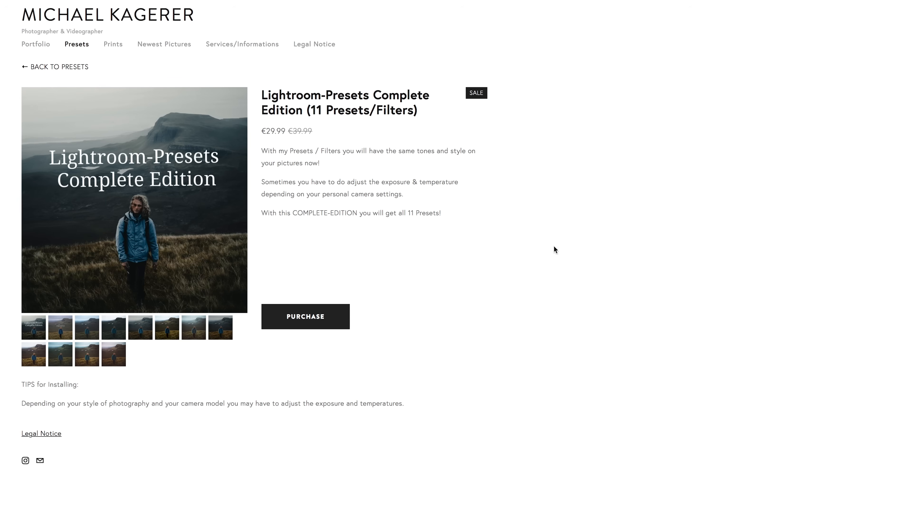
pyautogui.click(110, 332)
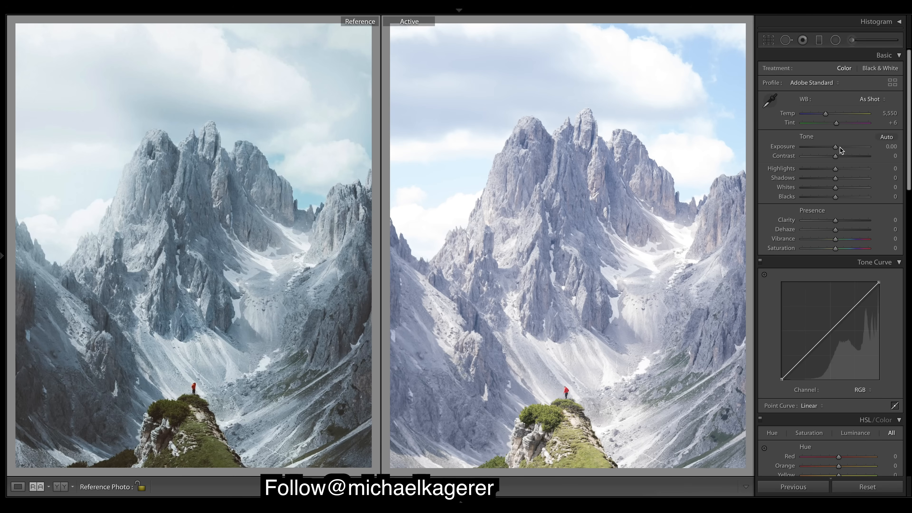
# - Try an Exposure of −0.60 with the histogram shown, and reset the Exposure to its default
pyautogui.moveTo(835, 148); pyautogui.dragTo(832, 150)
pyautogui.click(899, 22)
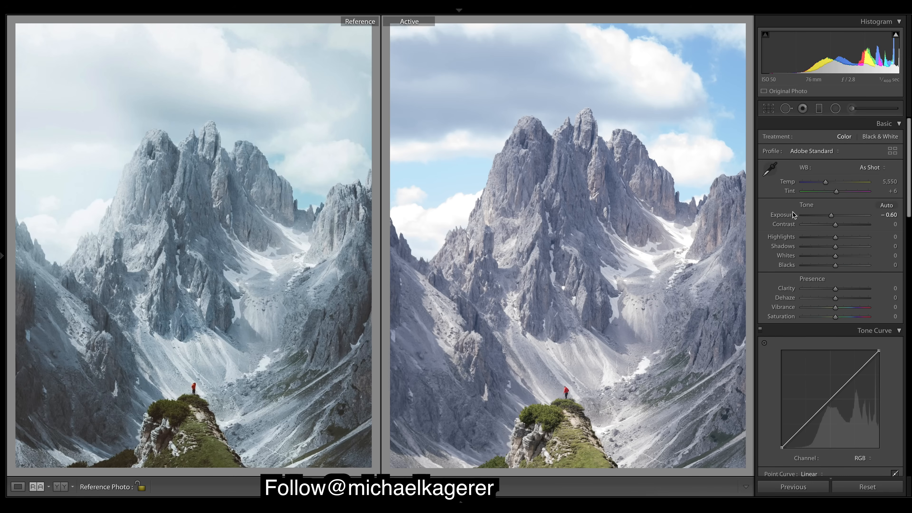
pyautogui.doubleClick(793, 215)
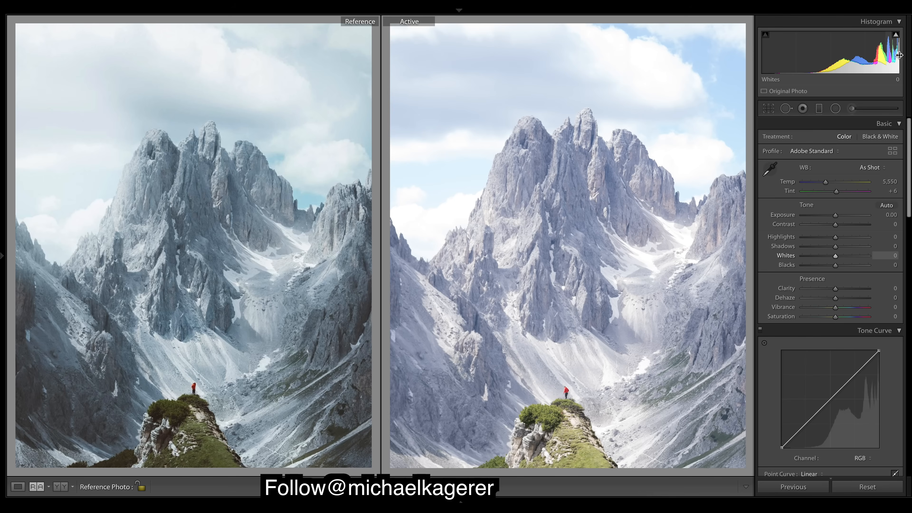
# - Check the highlight clipping overlay before and after setting the Exposure to −0.60, and collapse the histogram
pyautogui.click(896, 35)
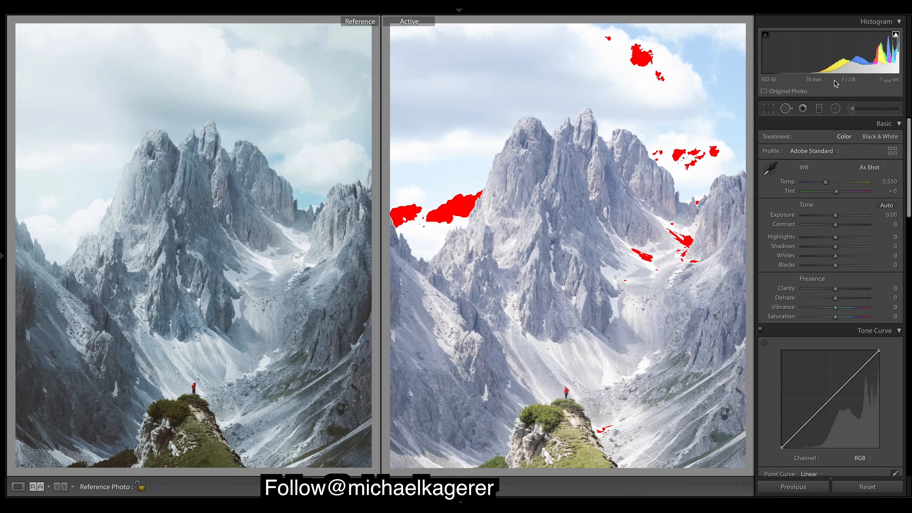
pyautogui.click(896, 34)
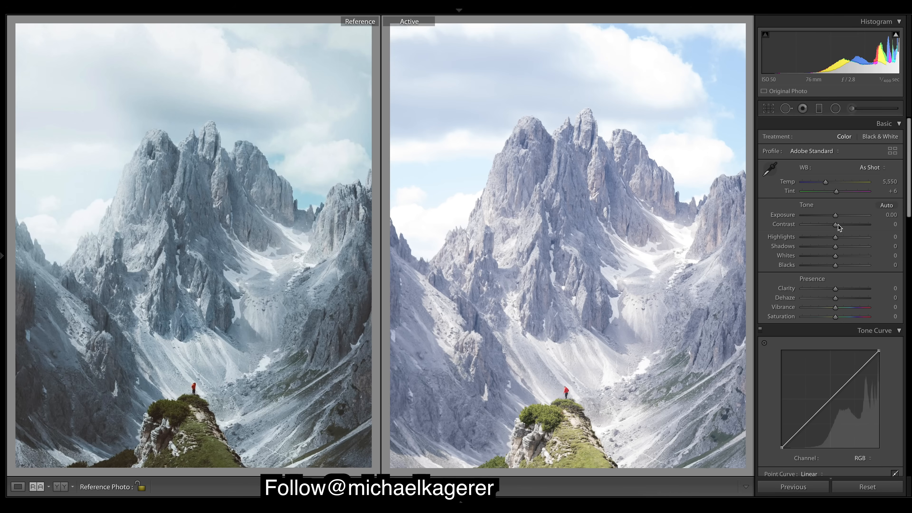
pyautogui.moveTo(836, 215); pyautogui.dragTo(831, 216)
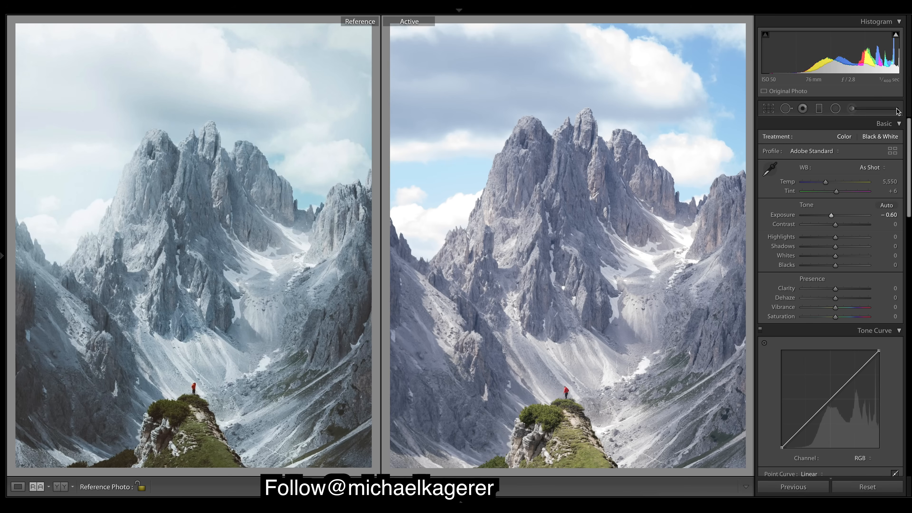
pyautogui.click(893, 37)
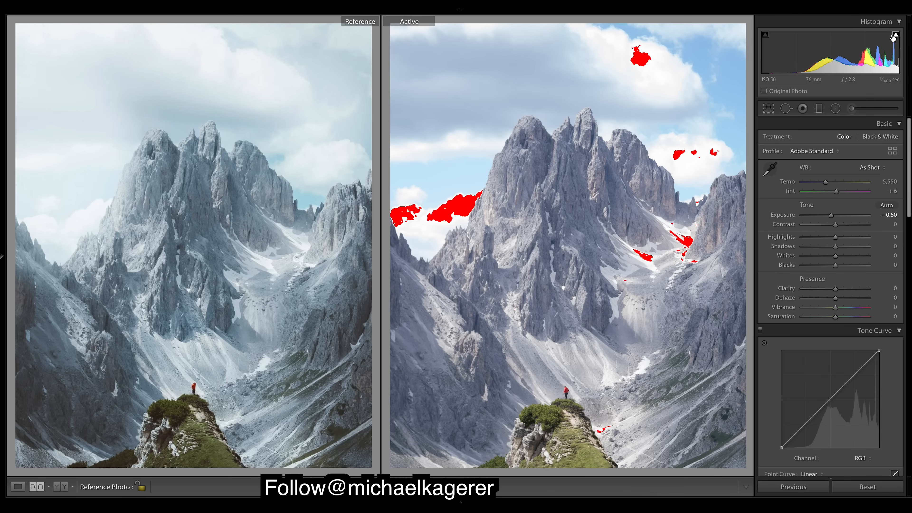
pyautogui.click(899, 22)
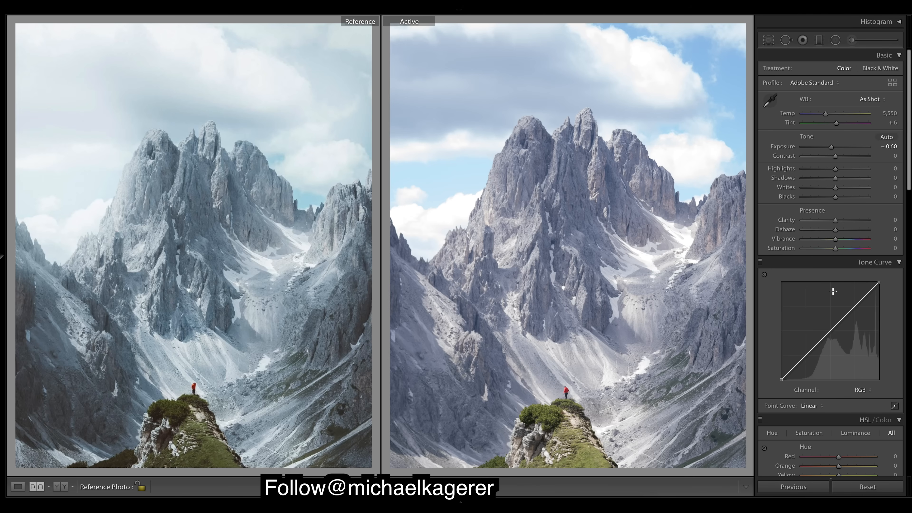
pyautogui.moveTo(782, 380); pyautogui.dragTo(805, 351)
pyautogui.rightClick(829, 326)
pyautogui.click(873, 331)
# - Shape the Red channel's tone curve into an S-curve with lowered shadows, an anchored midpoint and raised highlights
pyautogui.click(872, 390)
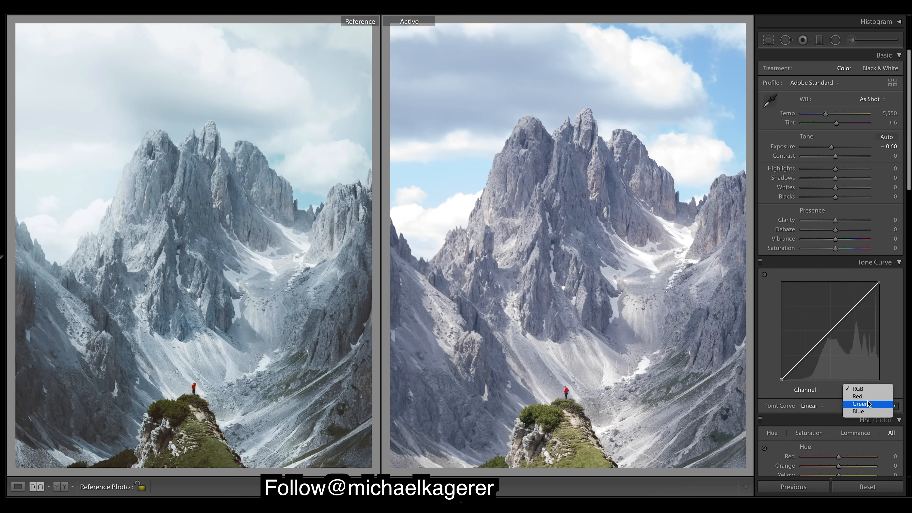
pyautogui.click(866, 396)
pyautogui.moveTo(800, 362); pyautogui.dragTo(851, 303)
# - Shape the Green channel's tone curve into an S-curve with lowered shadows and the highlight point at about 70.2 / 78.8%
pyautogui.click(861, 390)
pyautogui.click(862, 396)
pyautogui.moveTo(800, 361); pyautogui.dragTo(852, 306)
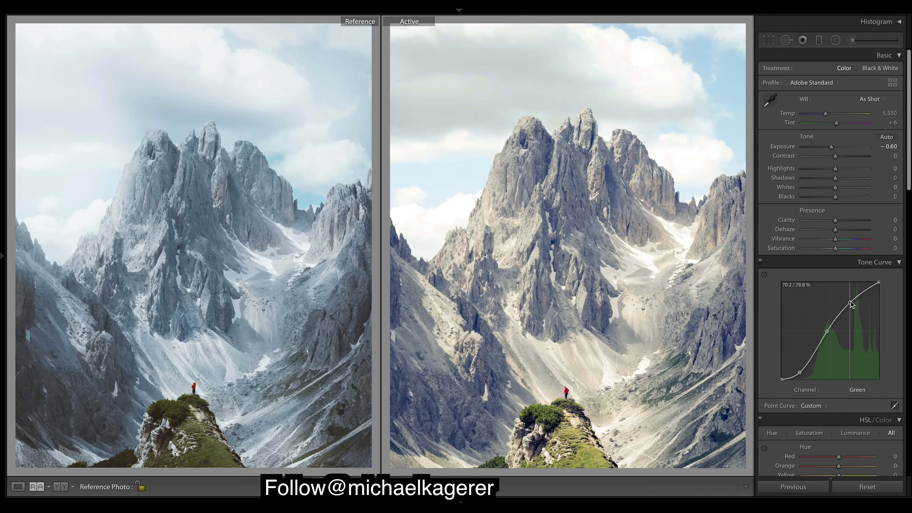
# - Give the Blue channel's tone curve a matching S-curve and return to the RGB curve
pyautogui.click(860, 390)
pyautogui.click(861, 396)
pyautogui.moveTo(800, 361); pyautogui.dragTo(851, 301)
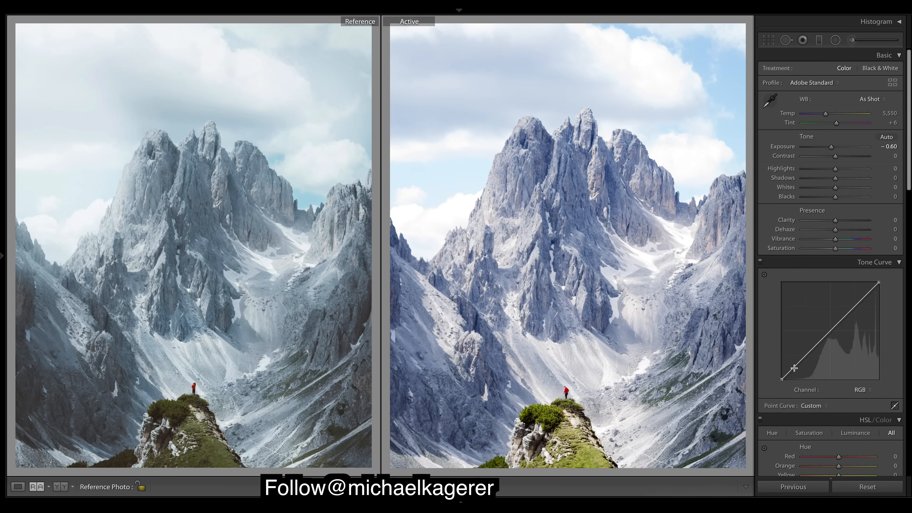
# - Lift the RGB curve's black point, place a shadow point at about 27.1 / 31.4%, and add two points straightening the upper curve
pyautogui.moveTo(782, 379); pyautogui.dragTo(809, 351)
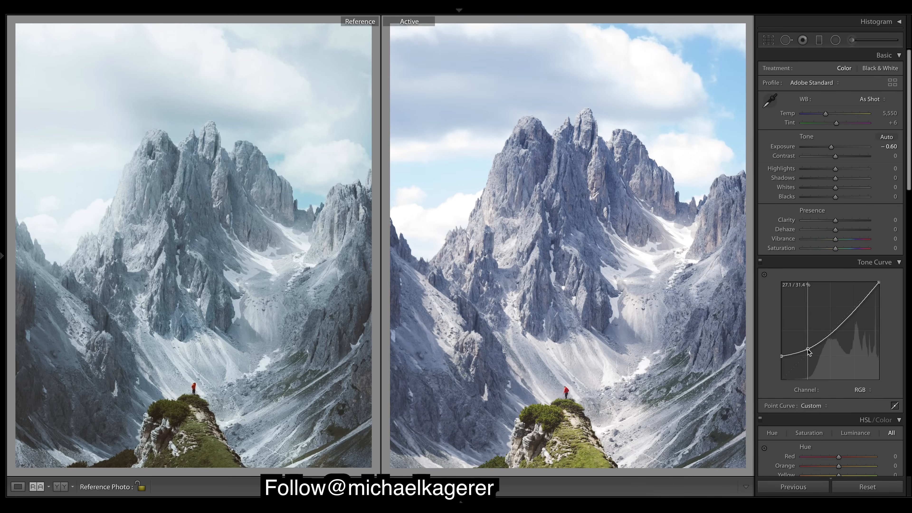
pyautogui.click(818, 343)
pyautogui.moveTo(818, 342); pyautogui.dragTo(848, 312)
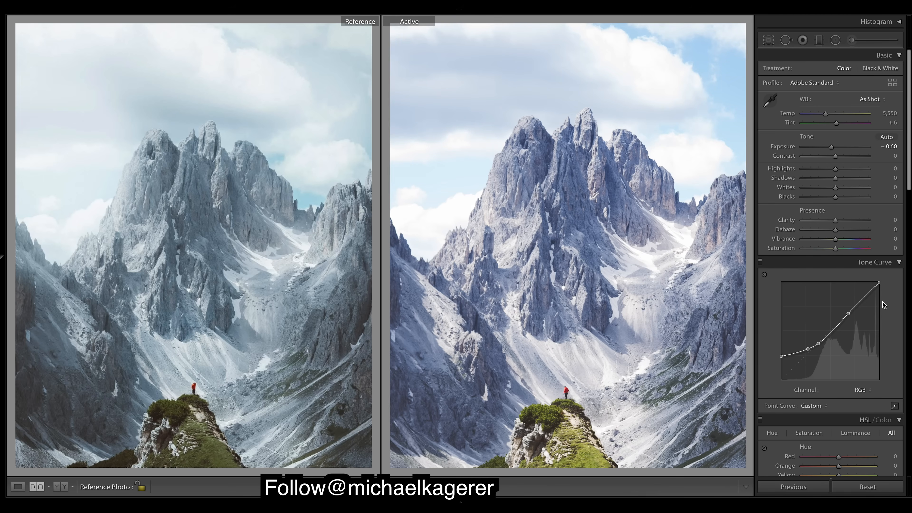
# - Try the RGB curve's black point at 8.2% and its shadow point at about 27.8 / 34.1%, undoing each change
pyautogui.moveTo(781, 356)
pyautogui.mouseDown()
pyautogui.moveTo(774, 382)
pyautogui.moveTo(771, 354)
pyautogui.mouseUp()
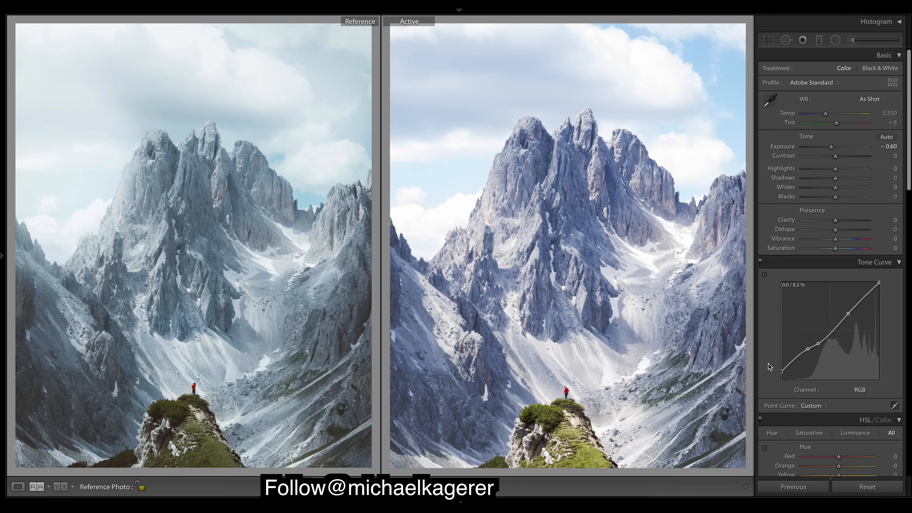
pyautogui.hotkey('ctrl', 'z')
pyautogui.moveTo(808, 349); pyautogui.dragTo(808, 346)
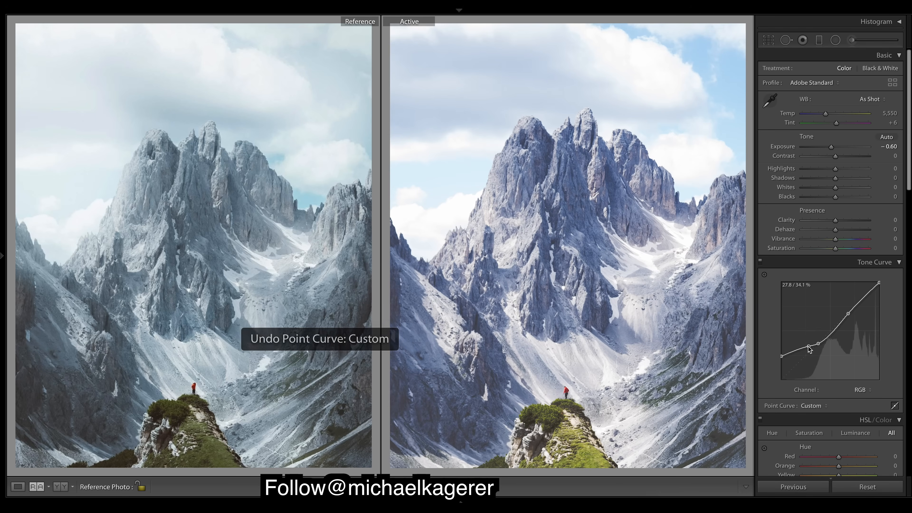
pyautogui.hotkey('ctrl', 'z')
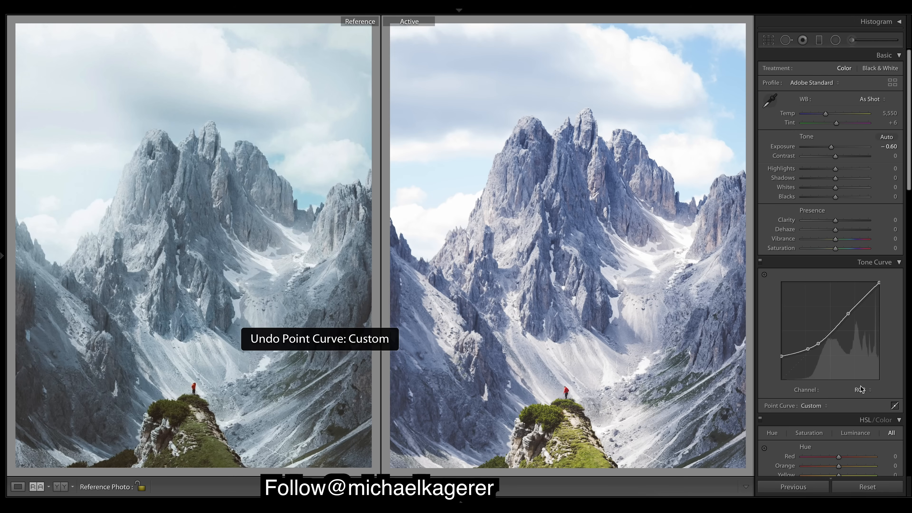
# - Try moving the Red curve's highlight point to about 72.5 / 73.7%, and undo the change
pyautogui.click(866, 390)
pyautogui.click(875, 396)
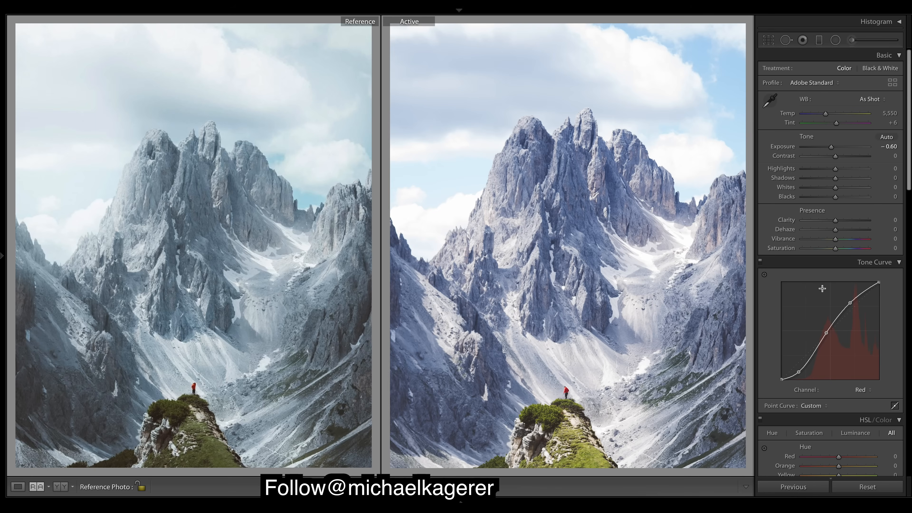
pyautogui.moveTo(851, 304); pyautogui.dragTo(853, 307)
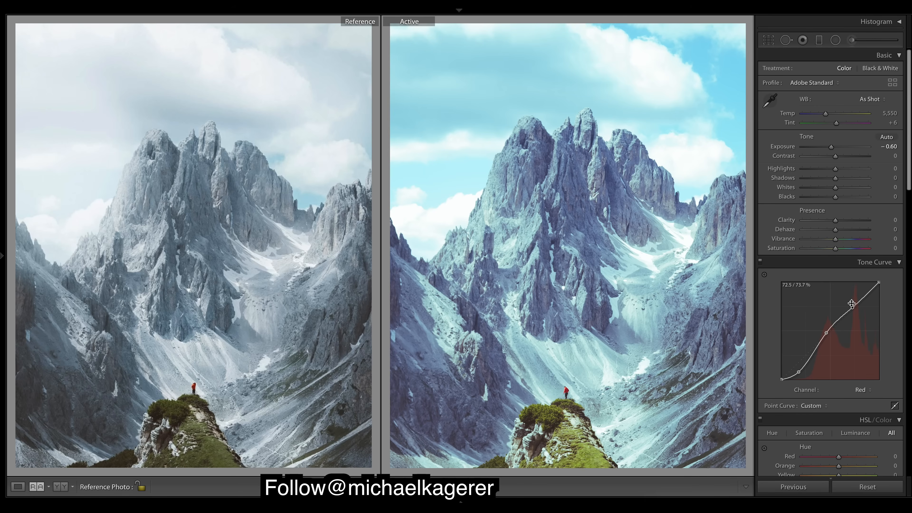
pyautogui.hotkey('ctrl', 'z')
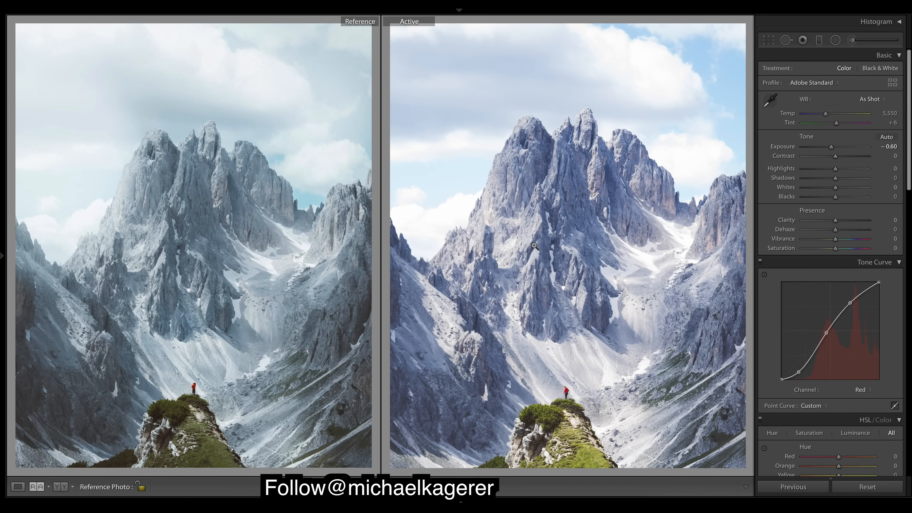
# - Toggle the tone curve adjustments off and on repeatedly to compare the photo with and without them
pyautogui.click(759, 262)
pyautogui.click(759, 262)
pyautogui.click(759, 262)
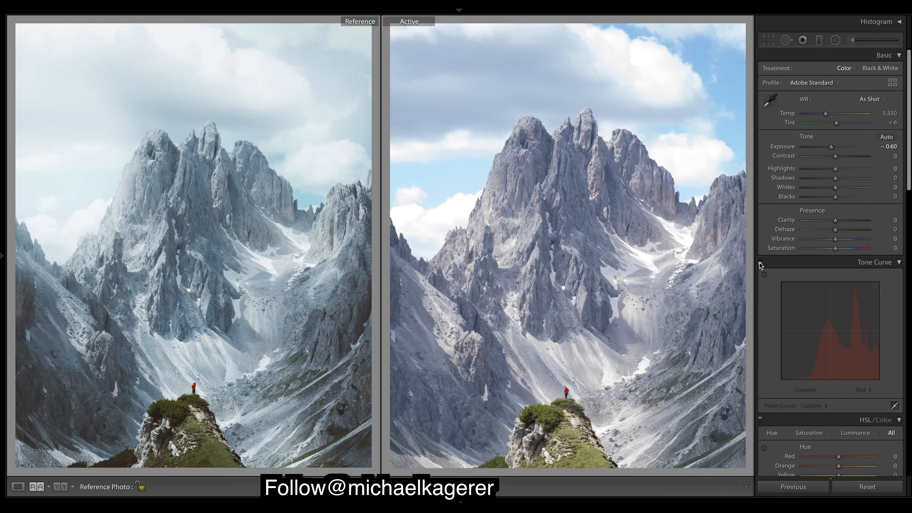
pyautogui.click(759, 262)
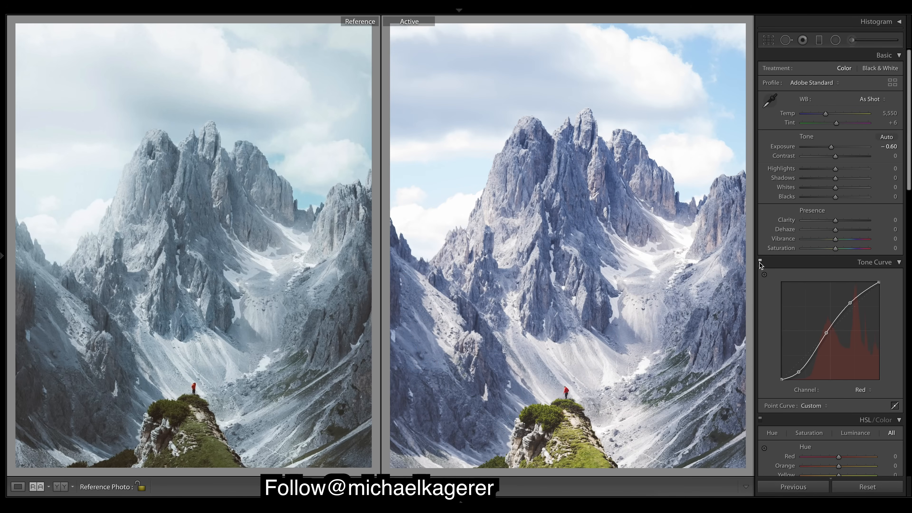
pyautogui.click(759, 261)
pyautogui.click(759, 261)
pyautogui.click(759, 261)
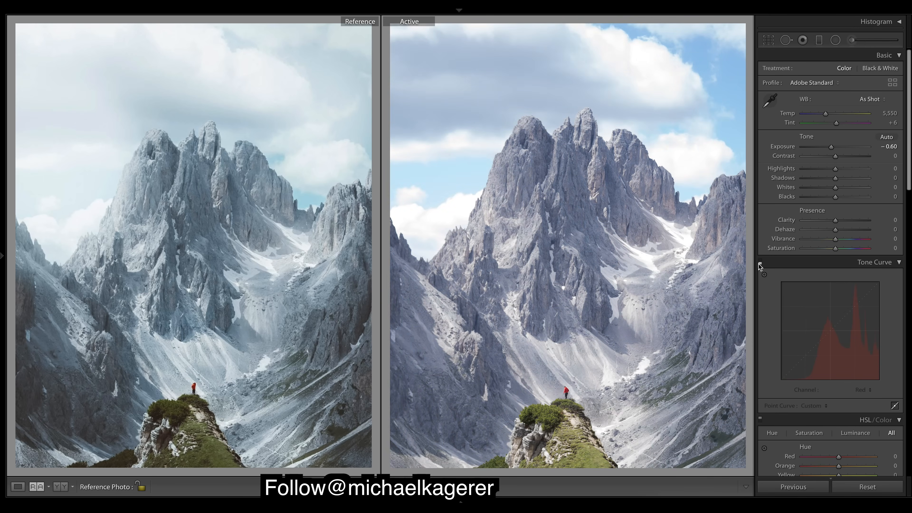
pyautogui.click(759, 262)
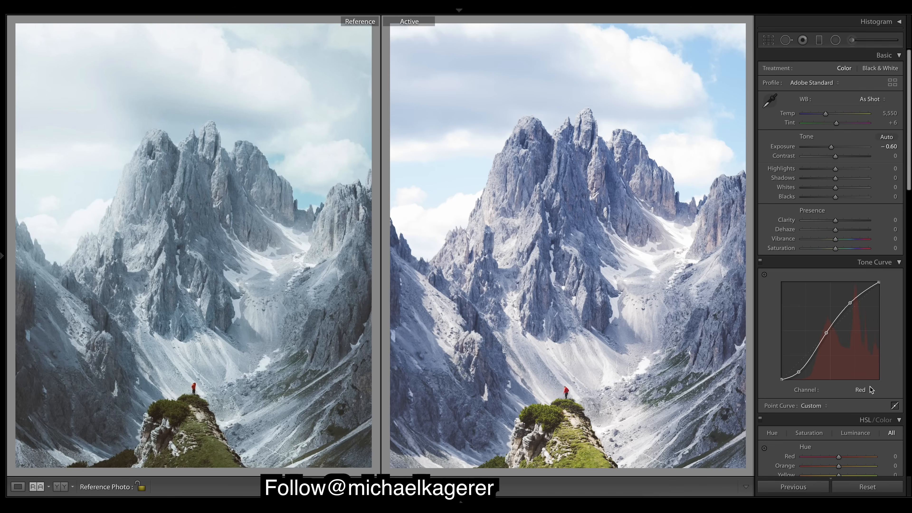
# - Try moving the Green curve's midtone point to about 49.0 / 49.0%, and undo the change
pyautogui.click(872, 396)
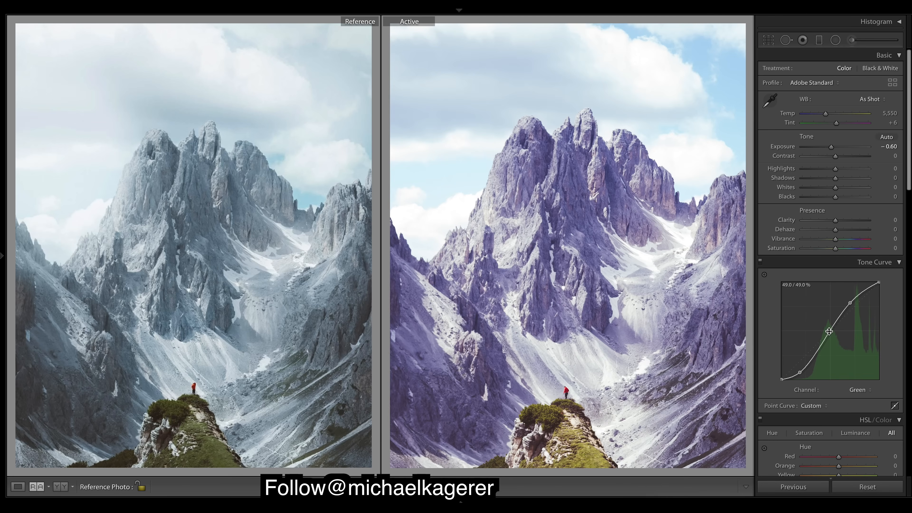
pyautogui.hotkey('ctrl', 'z')
# - Review the tone curves of the RGB and Red channels, and return to the RGB curve
pyautogui.click(876, 391)
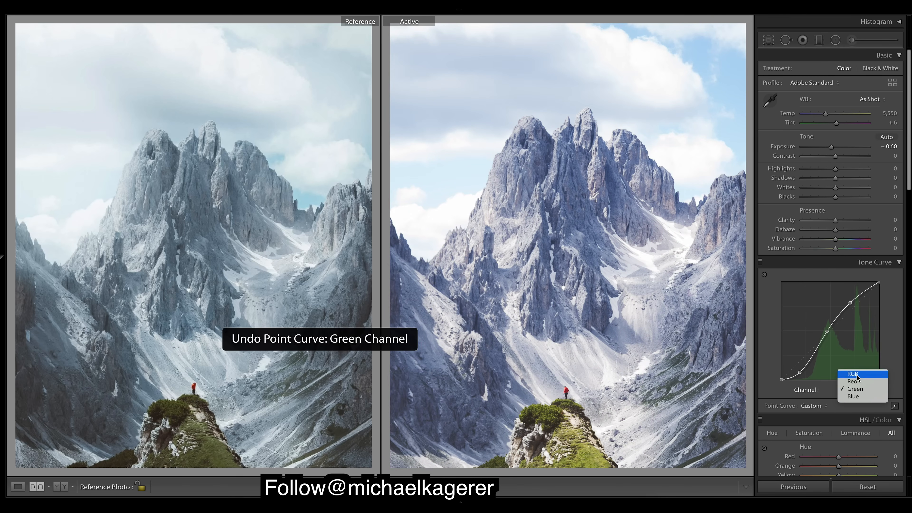
pyautogui.click(856, 375)
pyautogui.click(865, 390)
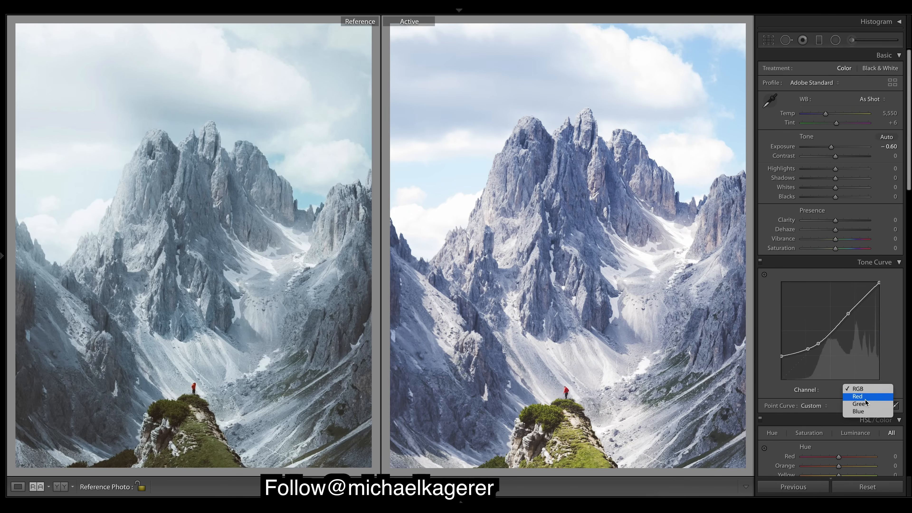
pyautogui.click(864, 400)
pyautogui.click(867, 390)
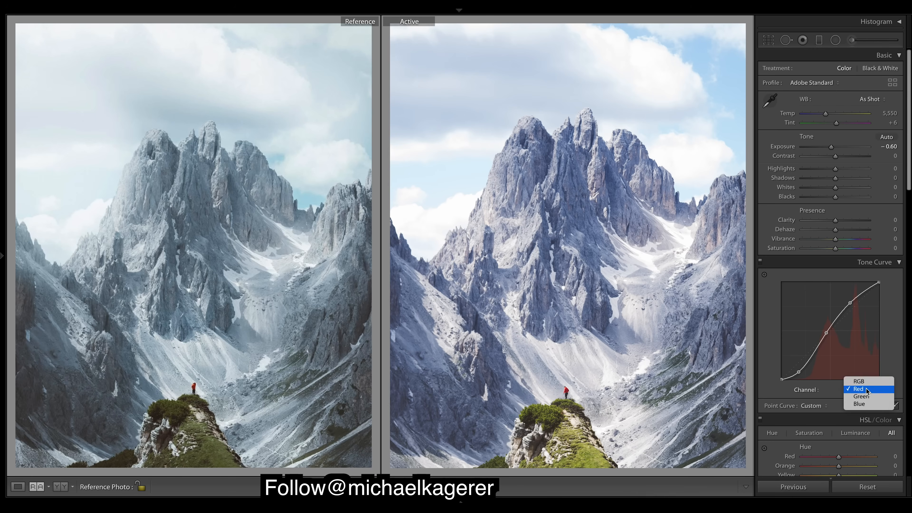
pyautogui.click(858, 383)
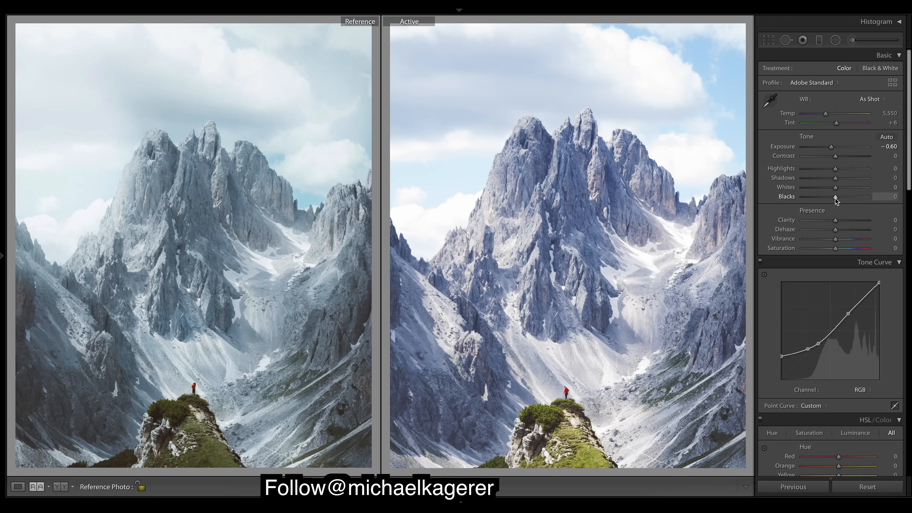
# - Try the Blacks at +100 and reset them to the default
pyautogui.moveTo(835, 198); pyautogui.dragTo(868, 197)
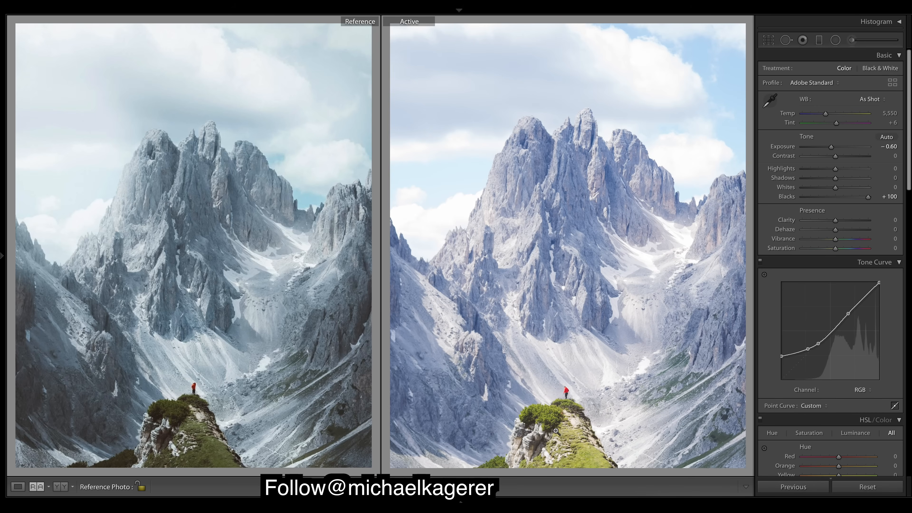
pyautogui.doubleClick(786, 197)
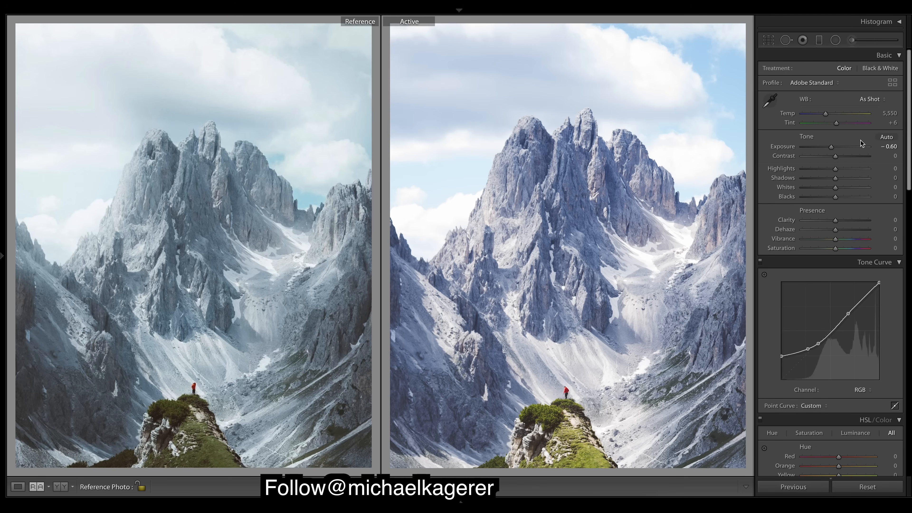
# - Lower the Highlights to −94 and the Shadows to −24
pyautogui.moveTo(835, 169); pyautogui.dragTo(808, 171)
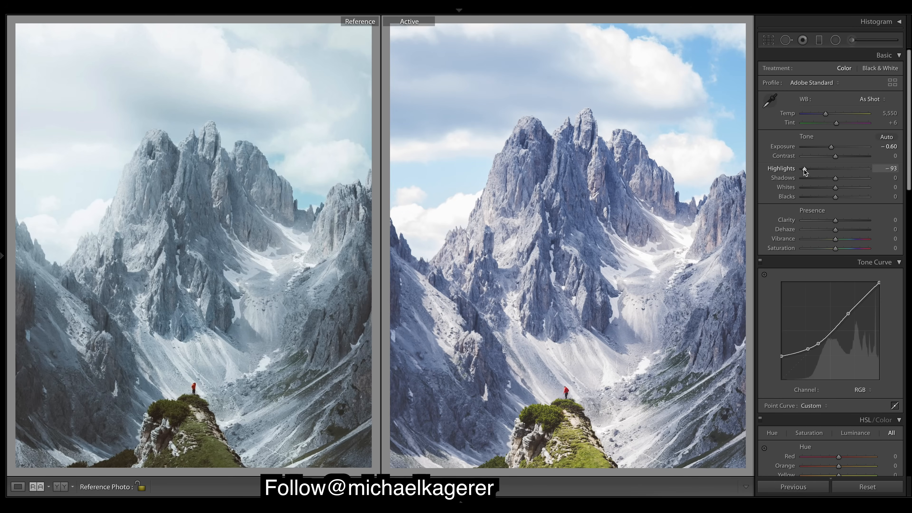
pyautogui.moveTo(803, 170); pyautogui.dragTo(804, 170)
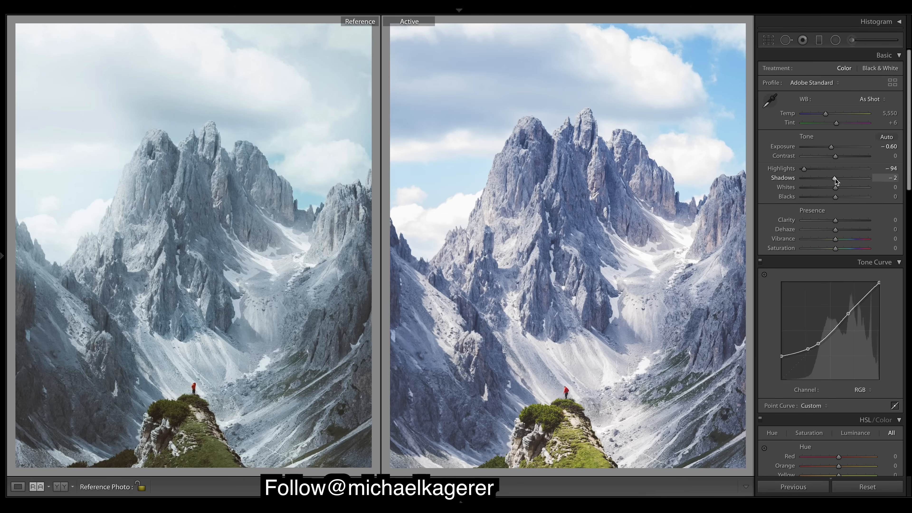
pyautogui.moveTo(835, 179); pyautogui.dragTo(818, 179)
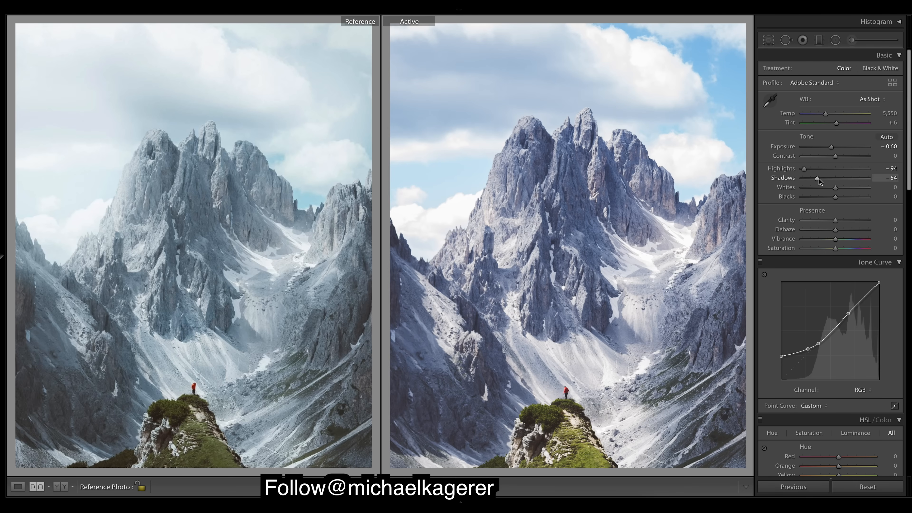
pyautogui.moveTo(819, 178); pyautogui.dragTo(820, 180)
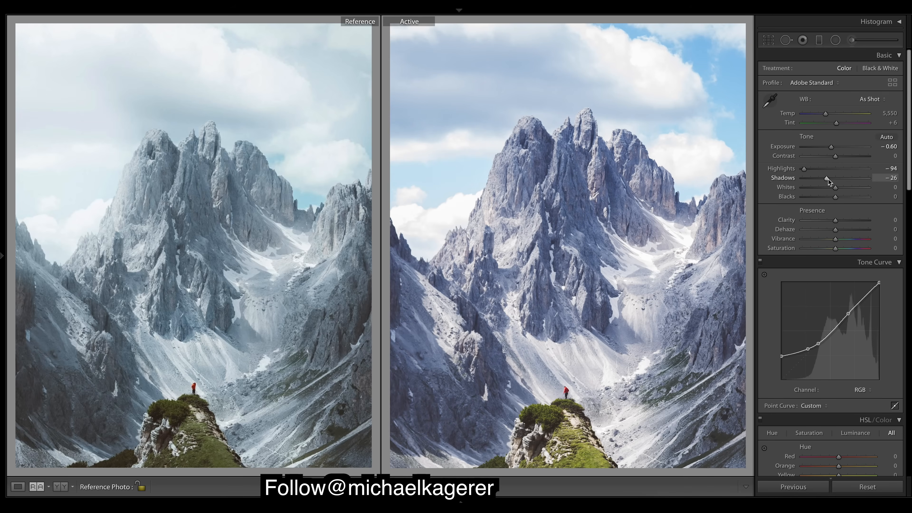
pyautogui.moveTo(828, 179); pyautogui.dragTo(829, 179)
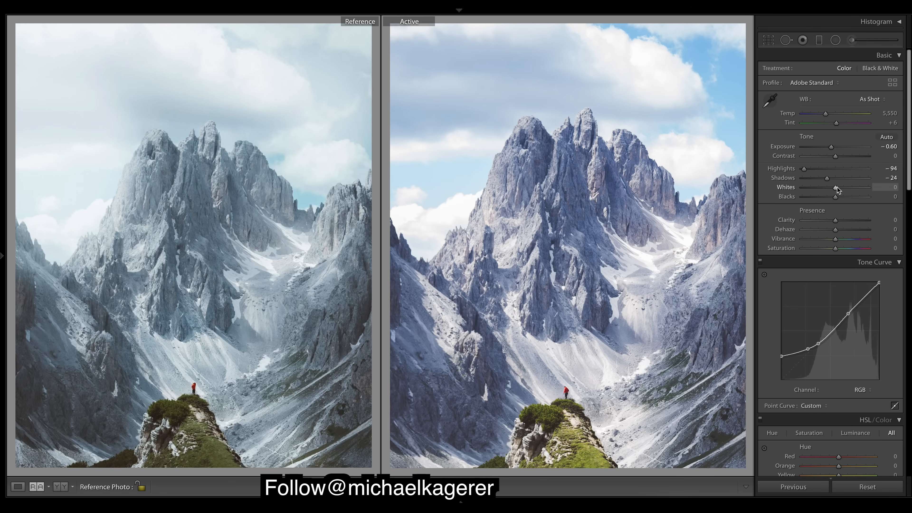
# - Lower the Whites to −70 and the Blacks to −20
pyautogui.moveTo(837, 189); pyautogui.dragTo(805, 189)
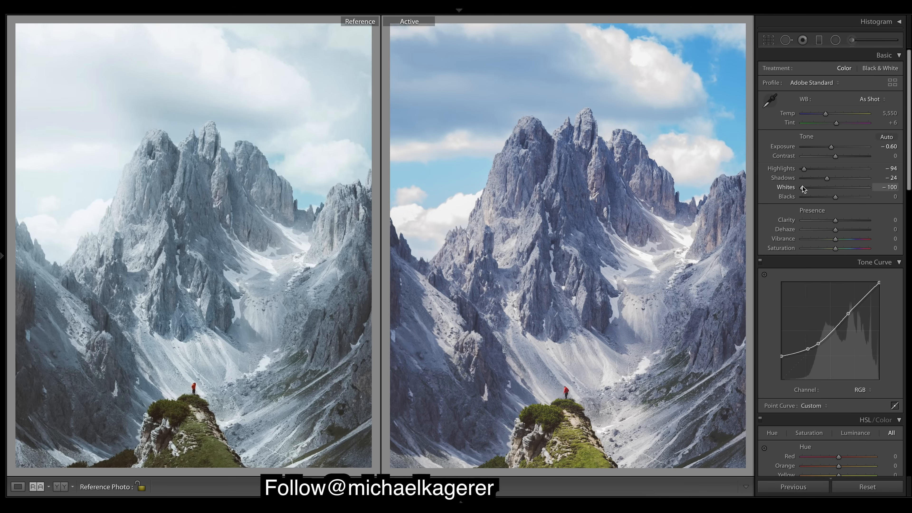
pyautogui.moveTo(805, 191); pyautogui.dragTo(814, 190)
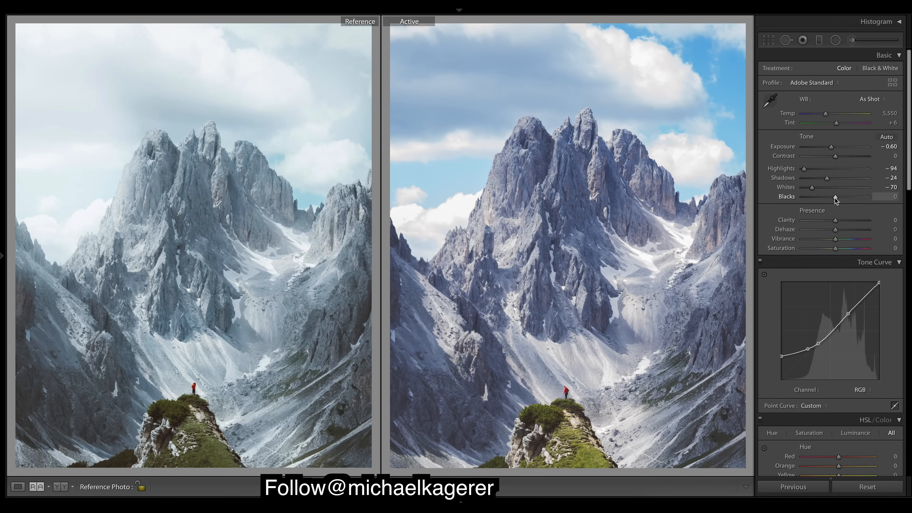
pyautogui.moveTo(834, 197); pyautogui.dragTo(825, 199)
pyautogui.moveTo(828, 198); pyautogui.dragTo(828, 198)
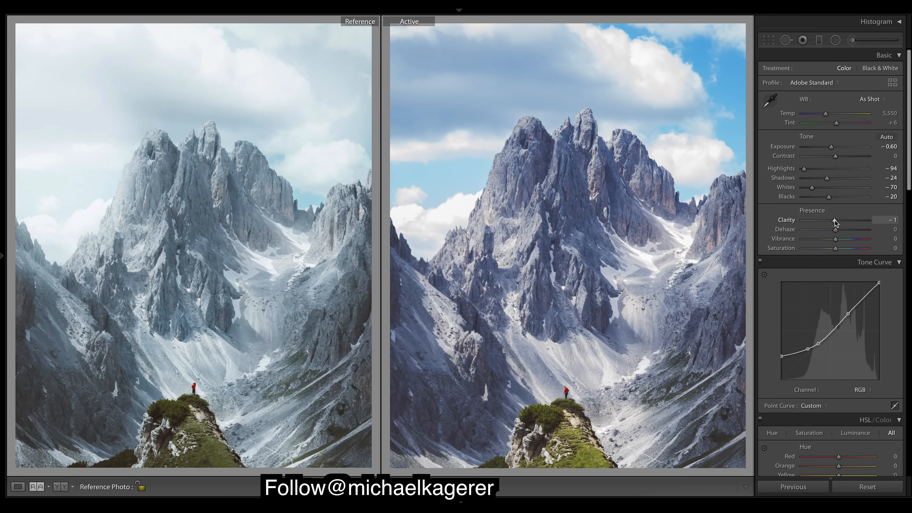
# - Soften the photo slightly with Clarity at −2 and Dehaze at −5
pyautogui.moveTo(834, 221); pyautogui.dragTo(833, 230)
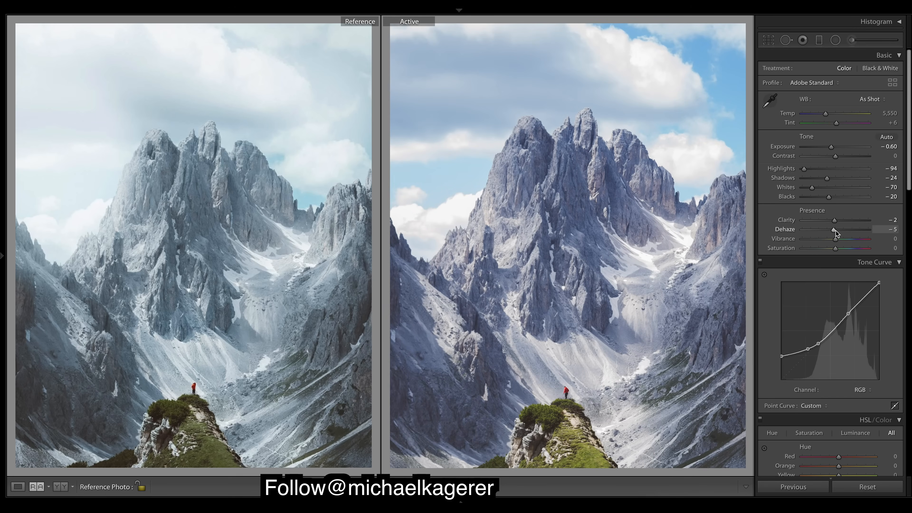
pyautogui.moveTo(835, 231); pyautogui.dragTo(834, 231)
# - Set the split-toning hue of the highlights to the blue value 212
pyautogui.scroll(-1, 887, 276)
pyautogui.scroll(-4, 887, 287)
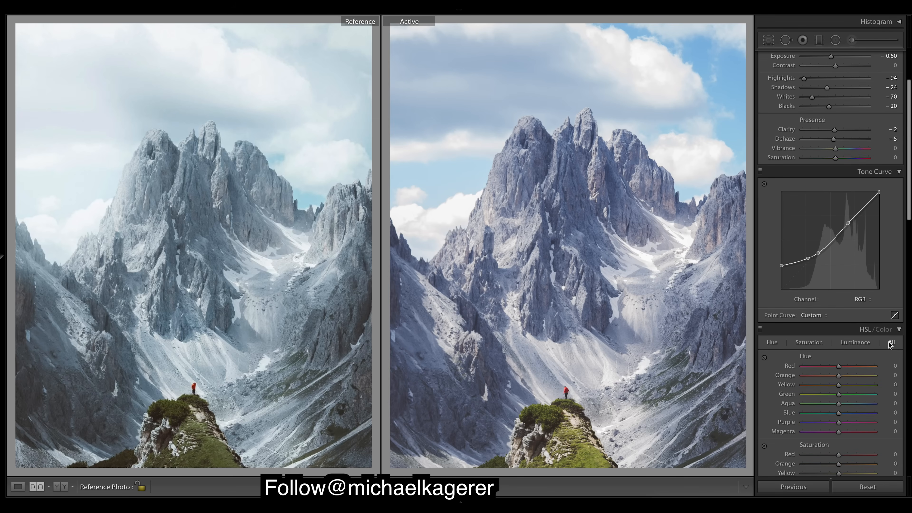
pyautogui.scroll(-17, 891, 344)
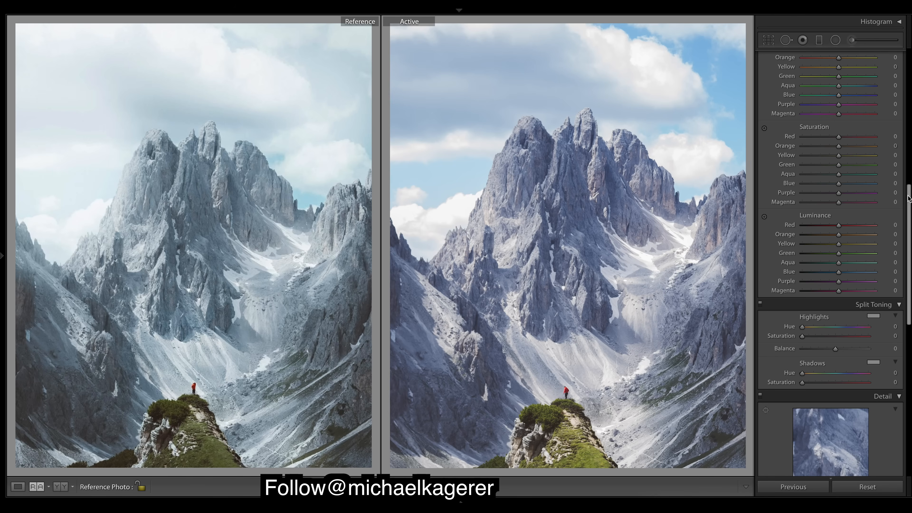
pyautogui.moveTo(809, 329); pyautogui.dragTo(841, 326)
pyautogui.moveTo(842, 328); pyautogui.dragTo(843, 328)
# - Shift the HSL hues to −43 for Purple, −13 for Blue and −4 for Aqua
pyautogui.moveTo(839, 108); pyautogui.dragTo(802, 105)
pyautogui.click(831, 105)
pyautogui.moveTo(828, 104); pyautogui.dragTo(820, 107)
pyautogui.moveTo(837, 98); pyautogui.dragTo(834, 98)
pyautogui.doubleClick(792, 97)
pyautogui.moveTo(837, 96); pyautogui.dragTo(833, 95)
pyautogui.moveTo(832, 93); pyautogui.dragTo(833, 96)
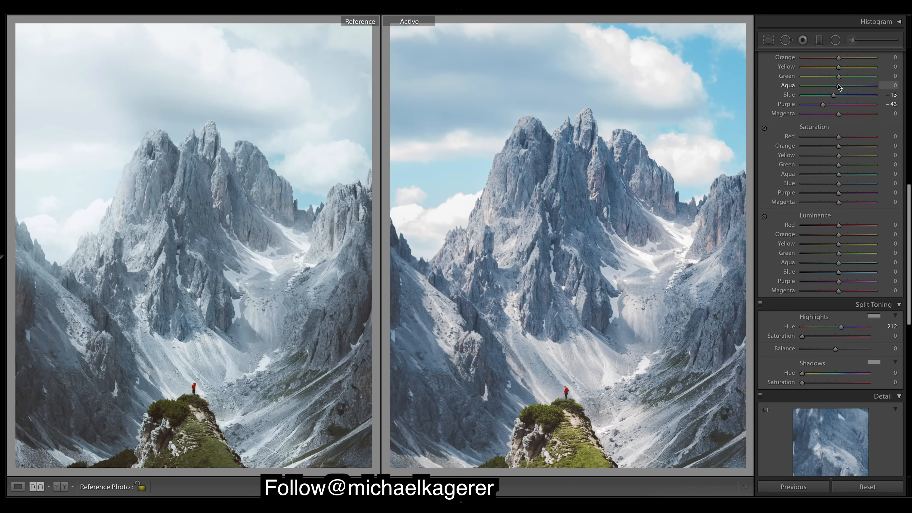
pyautogui.moveTo(841, 86); pyautogui.dragTo(837, 87)
# - Set the highlights' split-toning saturation to 10 and the HSL Blue saturation to −53, and adjust the Purple saturation
pyautogui.click(823, 184)
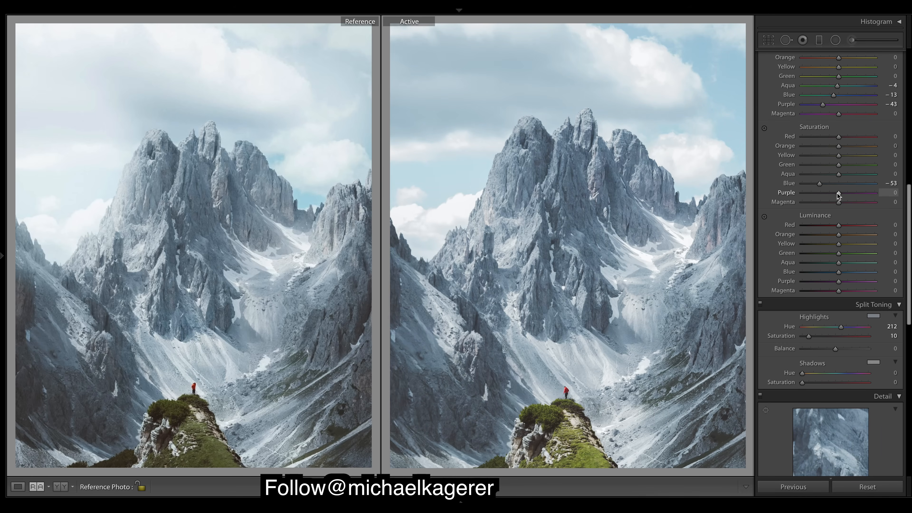
pyautogui.moveTo(837, 195); pyautogui.dragTo(837, 199)
pyautogui.moveTo(837, 197); pyautogui.dragTo(744, 204)
# - Tint the shadows in split toning with hue 232 and saturation 8
pyautogui.moveTo(805, 374)
pyautogui.mouseDown()
pyautogui.moveTo(846, 376)
pyautogui.moveTo(809, 385)
pyautogui.mouseUp()
# - Add a Highlight Priority post-crop vignette with amount −21, feather 68 and highlights 39
pyautogui.scroll(-15, 909, 202)
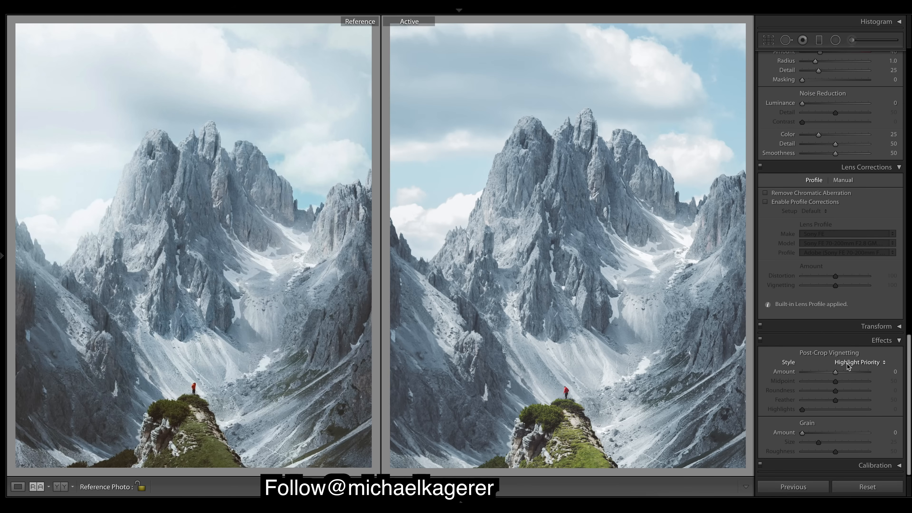
pyautogui.moveTo(832, 372); pyautogui.dragTo(828, 372)
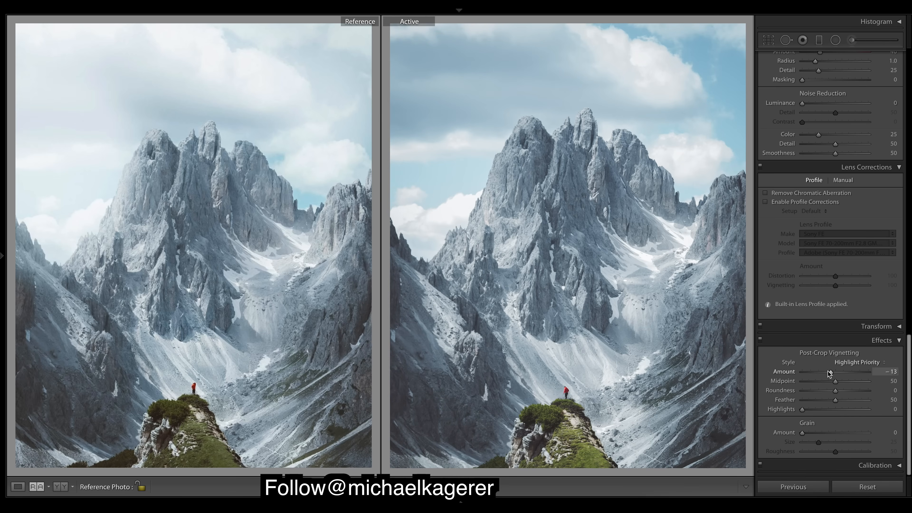
pyautogui.moveTo(828, 372); pyautogui.dragTo(825, 372)
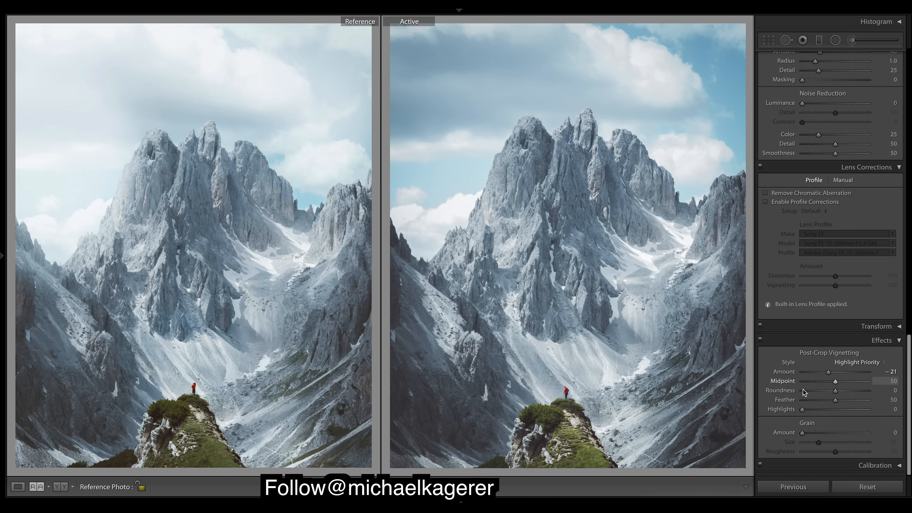
pyautogui.click(837, 400)
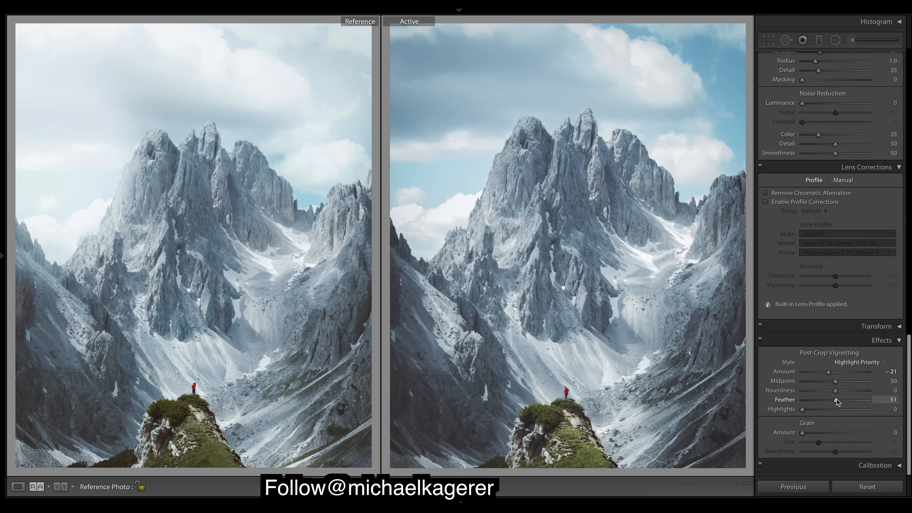
pyautogui.moveTo(840, 399)
pyautogui.mouseDown()
pyautogui.moveTo(849, 398)
pyautogui.moveTo(830, 402)
pyautogui.moveTo(853, 400)
pyautogui.moveTo(771, 405)
pyautogui.moveTo(842, 405)
pyautogui.mouseUp()
pyautogui.moveTo(805, 411); pyautogui.dragTo(887, 435)
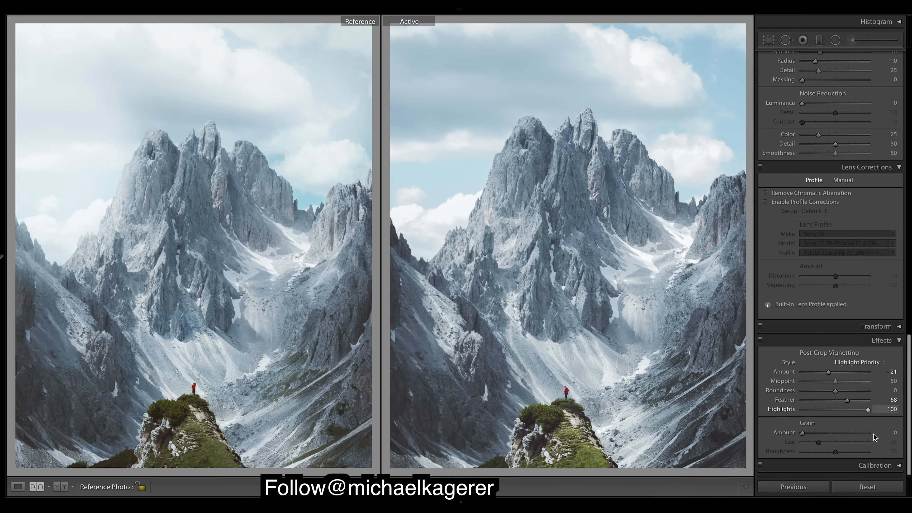
pyautogui.moveTo(874, 434); pyautogui.dragTo(832, 423)
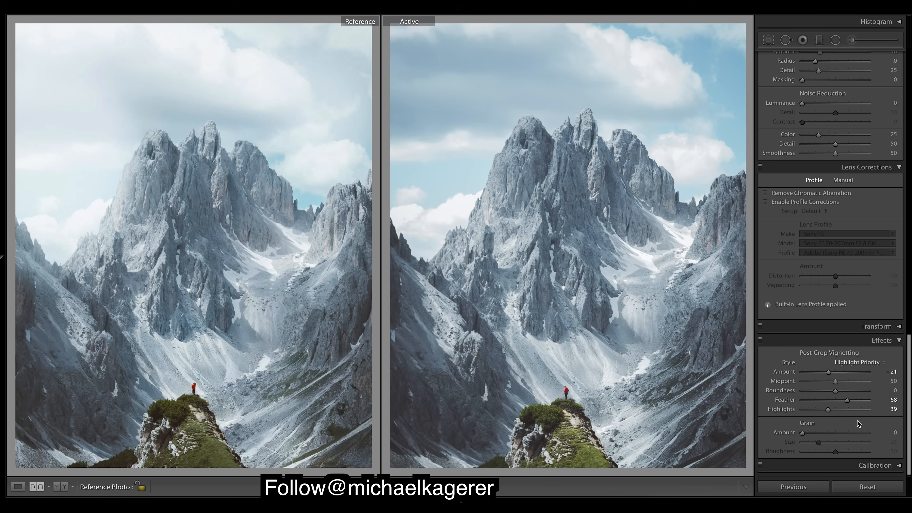
# - Add film grain with amount 16 and size 35, and reset the roughness after trying 39
pyautogui.click(820, 434)
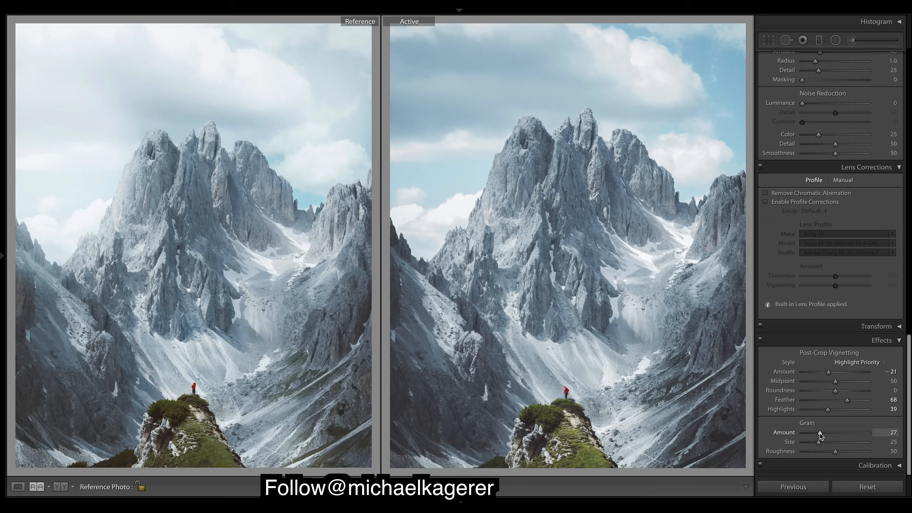
pyautogui.moveTo(819, 433); pyautogui.dragTo(812, 432)
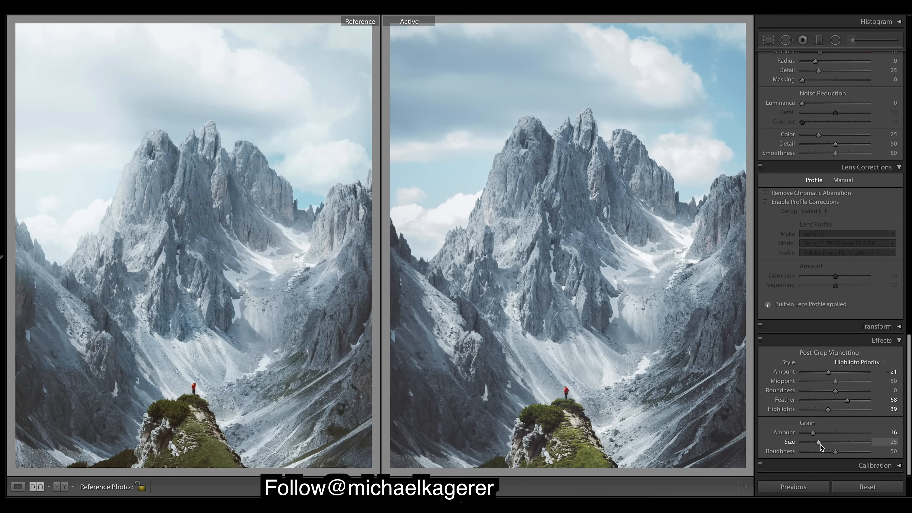
pyautogui.moveTo(818, 441); pyautogui.dragTo(823, 444)
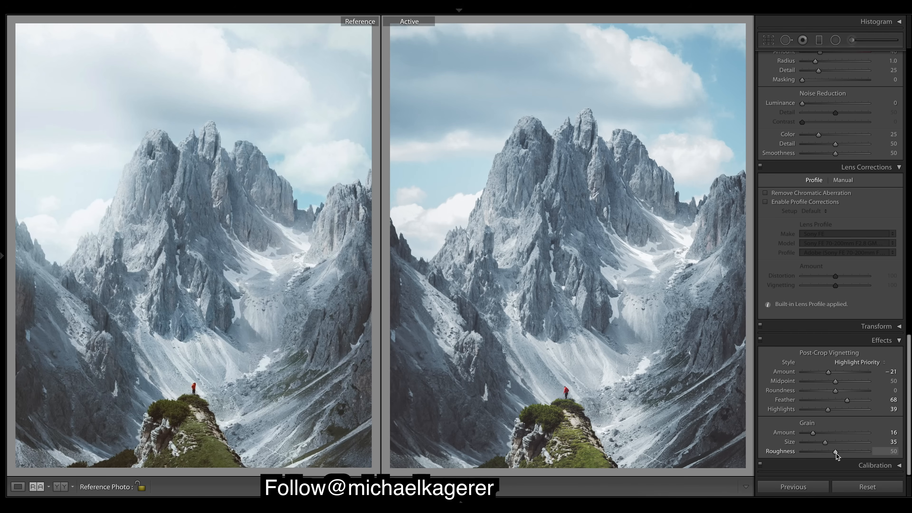
pyautogui.moveTo(837, 454); pyautogui.dragTo(828, 452)
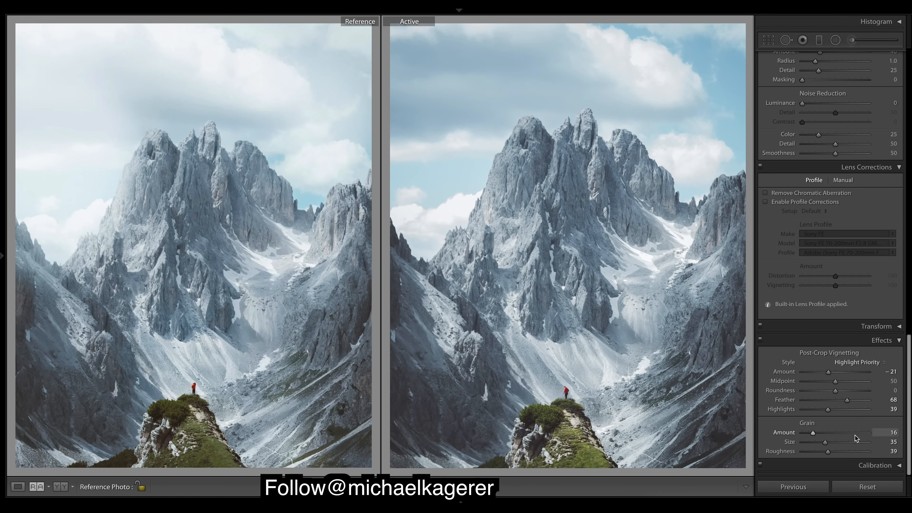
pyautogui.doubleClick(789, 454)
# - Try enabling the lens profile corrections
pyautogui.moveTo(909, 360); pyautogui.dragTo(909, 314)
pyautogui.click(766, 351)
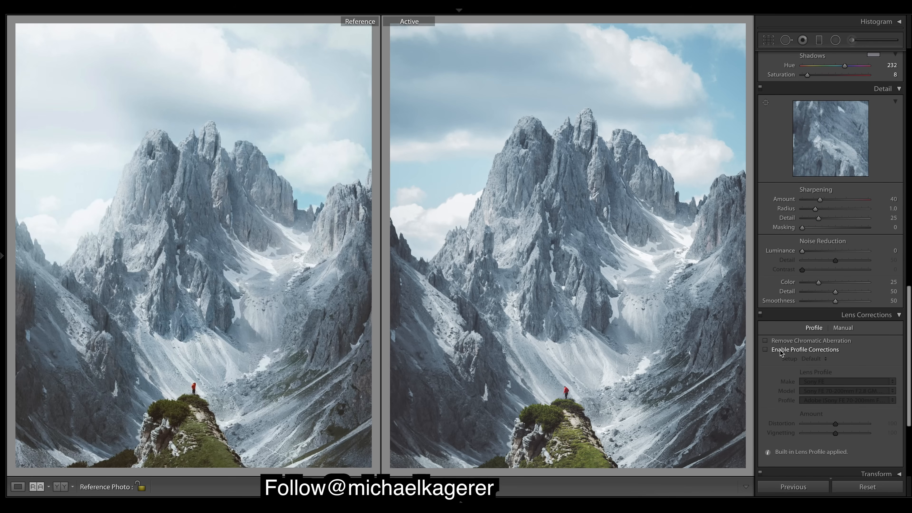
# - Compare the photo with and without the lens profile corrections
pyautogui.click(767, 352)
pyautogui.click(768, 352)
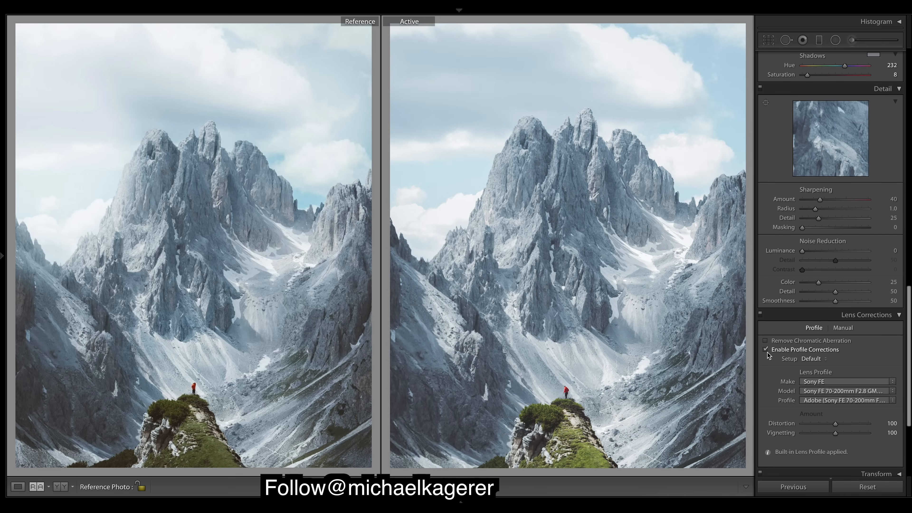
pyautogui.click(767, 352)
pyautogui.click(767, 352)
pyautogui.click(766, 350)
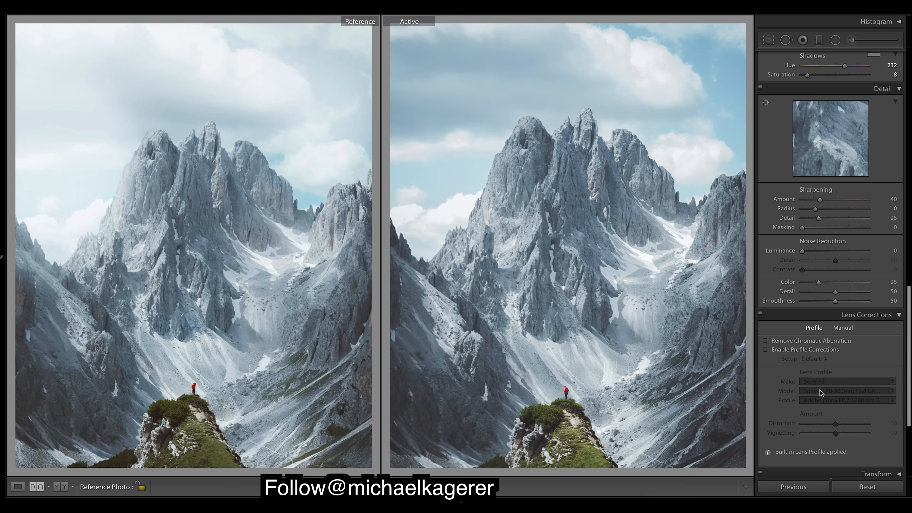
# - Try a post-crop vignette highlights value of 43 and undo it
pyautogui.scroll(-8, 821, 390)
pyautogui.moveTo(827, 410); pyautogui.dragTo(829, 412)
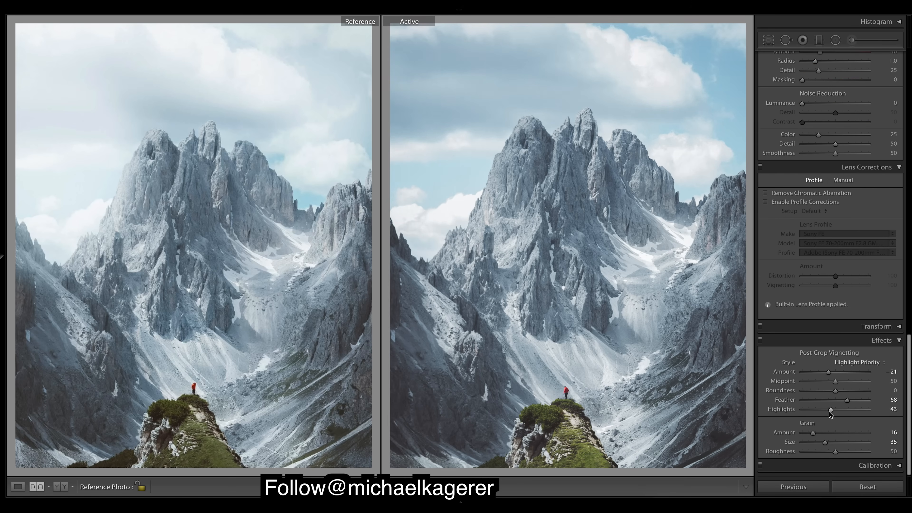
pyautogui.hotkey('ctrl', 'z')
# - Enable the lens profile corrections and the removal of chromatic aberration
pyautogui.click(765, 202)
pyautogui.click(765, 205)
pyautogui.click(765, 204)
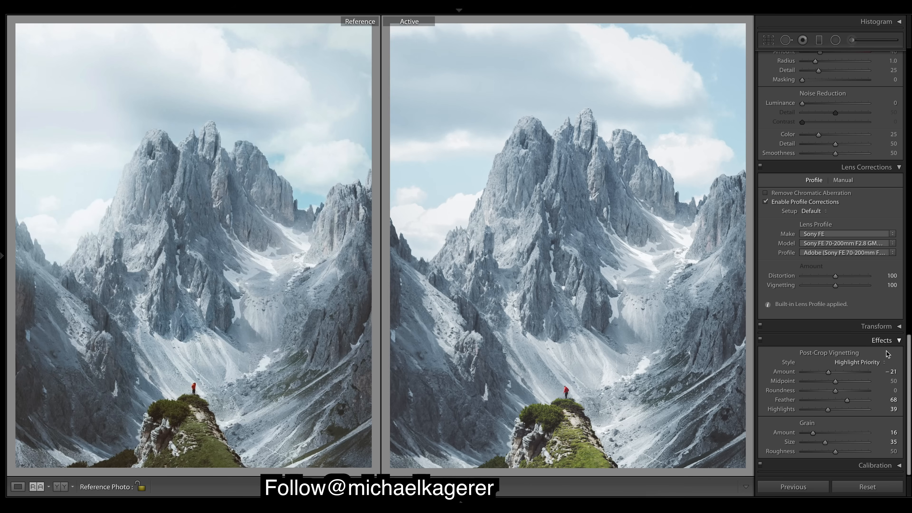
pyautogui.scroll(3, 909, 373)
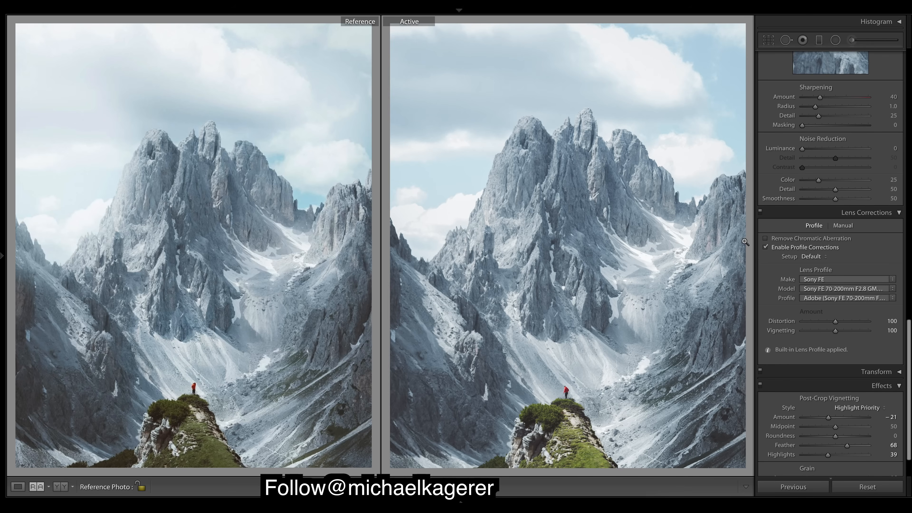
pyautogui.click(765, 239)
pyautogui.scroll(2, 910, 372)
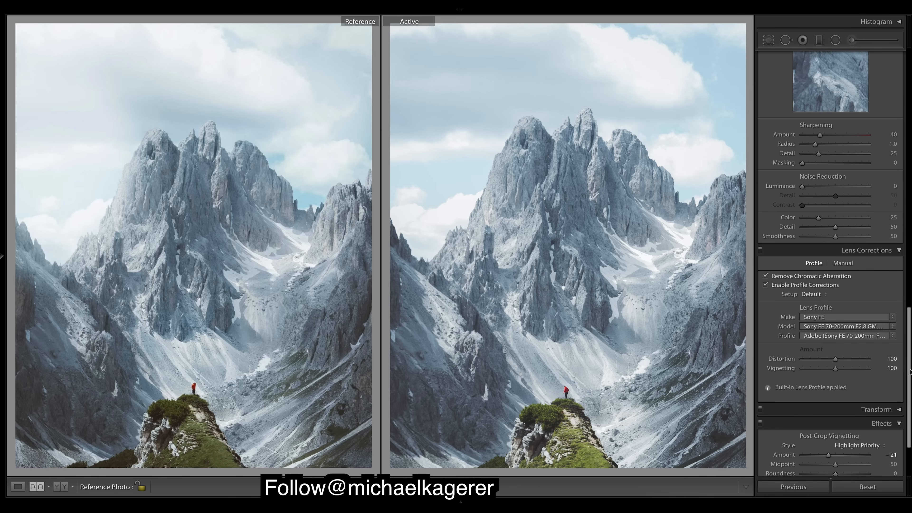
# - Set the HSL hues to orange +15, yellow −75, green +52 and magenta −4
pyautogui.moveTo(908, 392); pyautogui.dragTo(894, 270)
pyautogui.scroll(10, 897, 229)
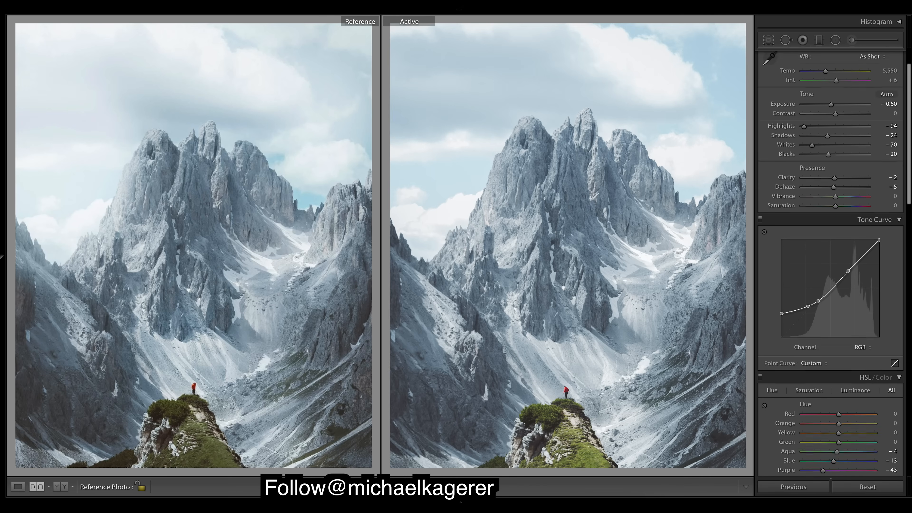
pyautogui.scroll(-10, 833, 264)
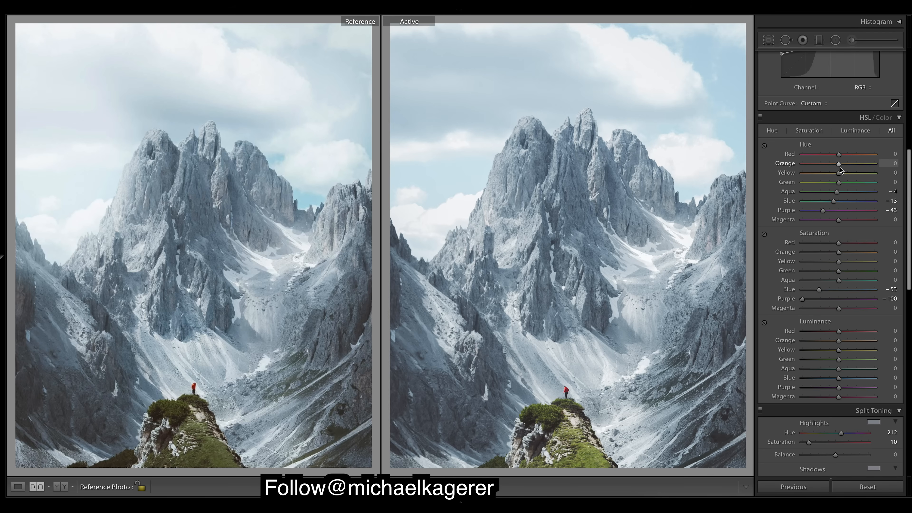
pyautogui.moveTo(840, 164)
pyautogui.mouseDown()
pyautogui.moveTo(812, 164)
pyautogui.moveTo(865, 164)
pyautogui.moveTo(843, 165)
pyautogui.mouseUp()
pyautogui.moveTo(846, 169); pyautogui.dragTo(845, 169)
pyautogui.moveTo(837, 174); pyautogui.dragTo(812, 177)
pyautogui.moveTo(859, 183); pyautogui.dragTo(859, 183)
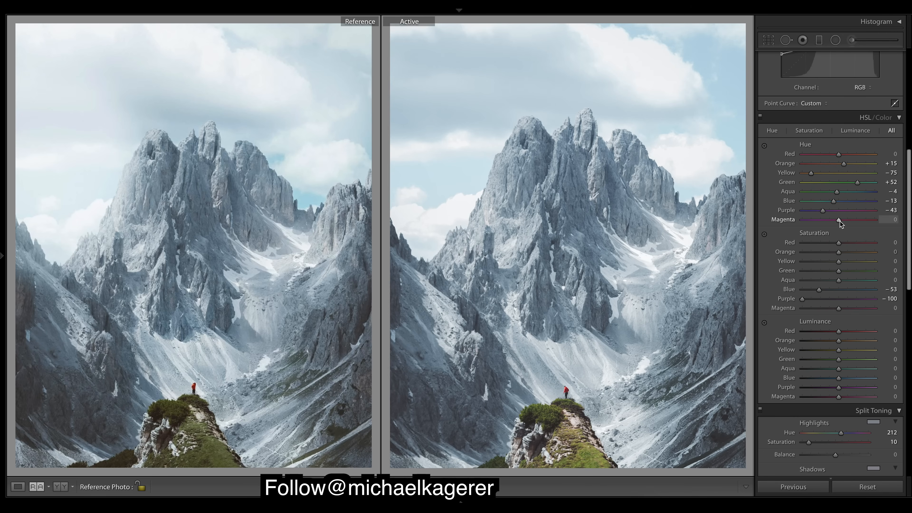
pyautogui.moveTo(839, 220)
pyautogui.mouseDown()
pyautogui.moveTo(865, 221)
pyautogui.moveTo(802, 219)
pyautogui.moveTo(837, 219)
pyautogui.mouseUp()
# - Set the HSL saturation to red −20, orange −5, yellow −5 and aqua +1
pyautogui.moveTo(838, 244)
pyautogui.mouseDown()
pyautogui.moveTo(879, 243)
pyautogui.moveTo(833, 244)
pyautogui.mouseUp()
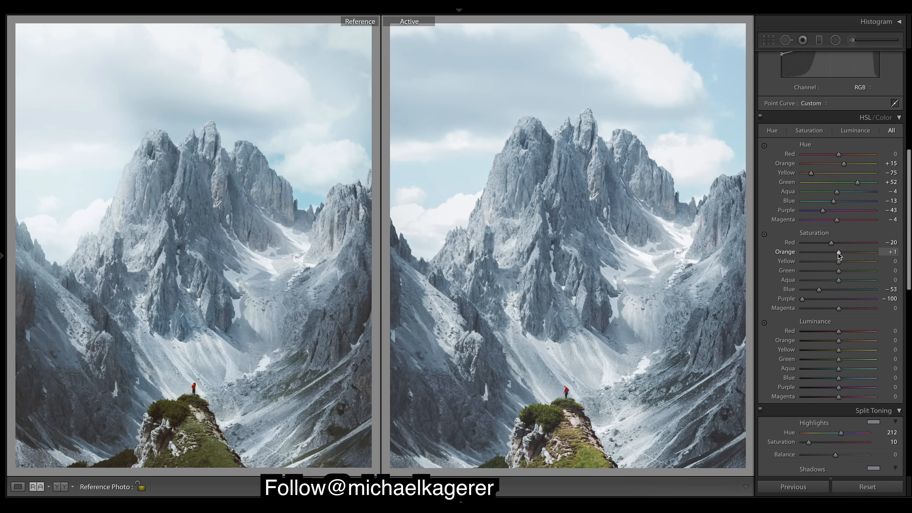
pyautogui.moveTo(838, 253); pyautogui.dragTo(836, 254)
pyautogui.moveTo(835, 254); pyautogui.dragTo(838, 263)
# - Set the HSL luminance to orange +10, yellow +1 and green −19, and brighten the blues
pyautogui.scroll(-1, 853, 316)
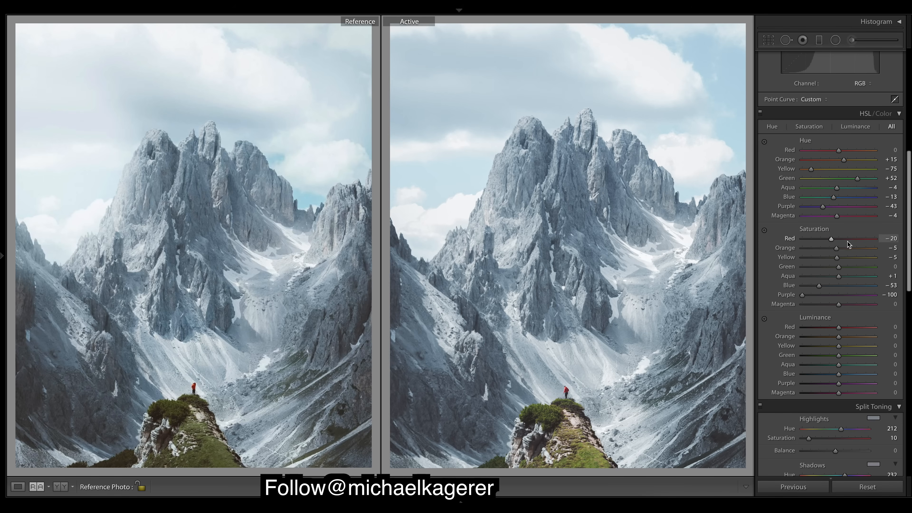
pyautogui.moveTo(839, 336)
pyautogui.mouseDown()
pyautogui.moveTo(875, 336)
pyautogui.moveTo(847, 336)
pyautogui.moveTo(848, 346)
pyautogui.mouseUp()
pyautogui.moveTo(847, 344)
pyautogui.mouseDown()
pyautogui.moveTo(791, 347)
pyautogui.moveTo(842, 344)
pyautogui.mouseUp()
pyautogui.moveTo(841, 347); pyautogui.dragTo(840, 348)
pyautogui.moveTo(840, 358); pyautogui.dragTo(795, 357)
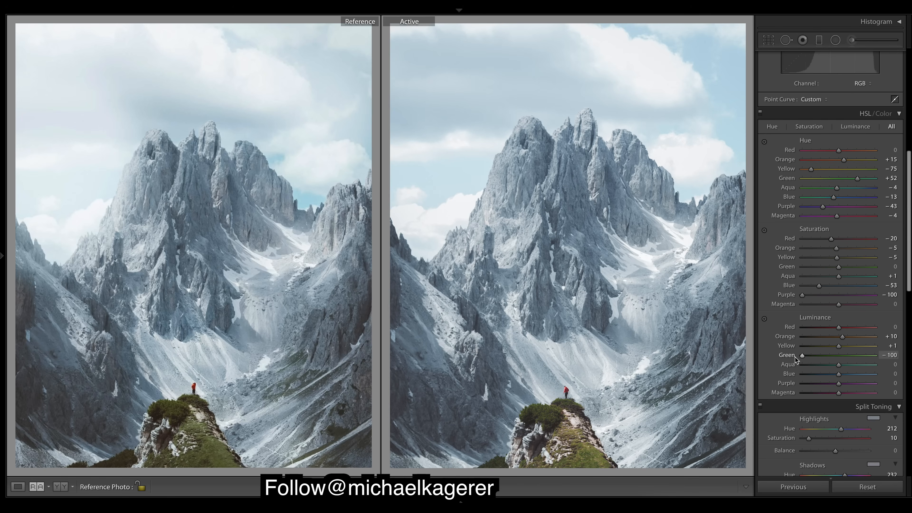
pyautogui.moveTo(814, 359); pyautogui.dragTo(836, 358)
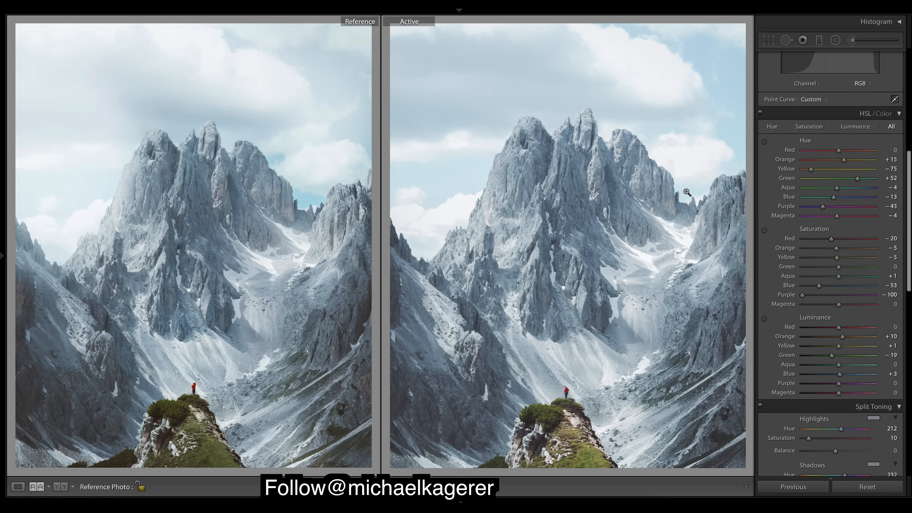
pyautogui.moveTo(840, 374); pyautogui.dragTo(843, 375)
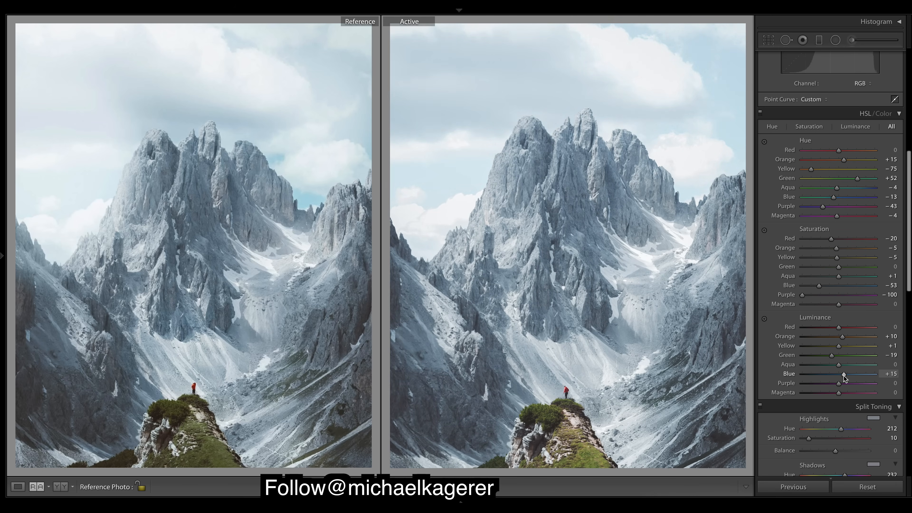
pyautogui.moveTo(844, 375); pyautogui.dragTo(846, 377)
# - Add an inverted radial filter centred on the photo's left edge, covering the sky as far as the first rock peak
pyautogui.moveTo(909, 182); pyautogui.dragTo(902, 78)
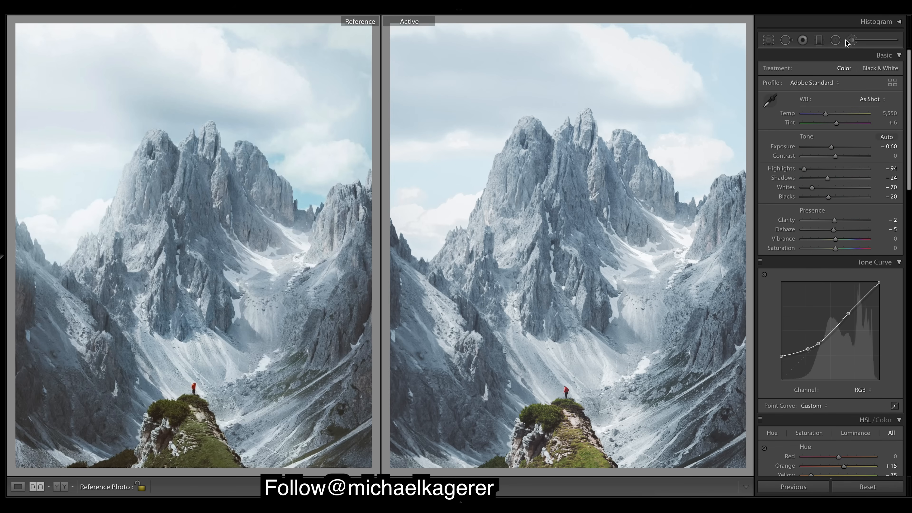
pyautogui.click(835, 40)
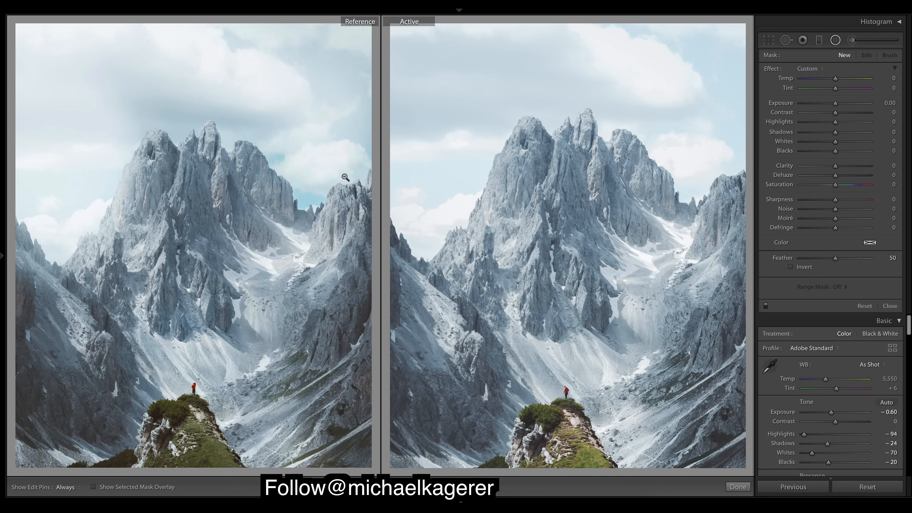
pyautogui.moveTo(386, 112); pyautogui.dragTo(539, 279)
pyautogui.moveTo(539, 280); pyautogui.dragTo(538, 279)
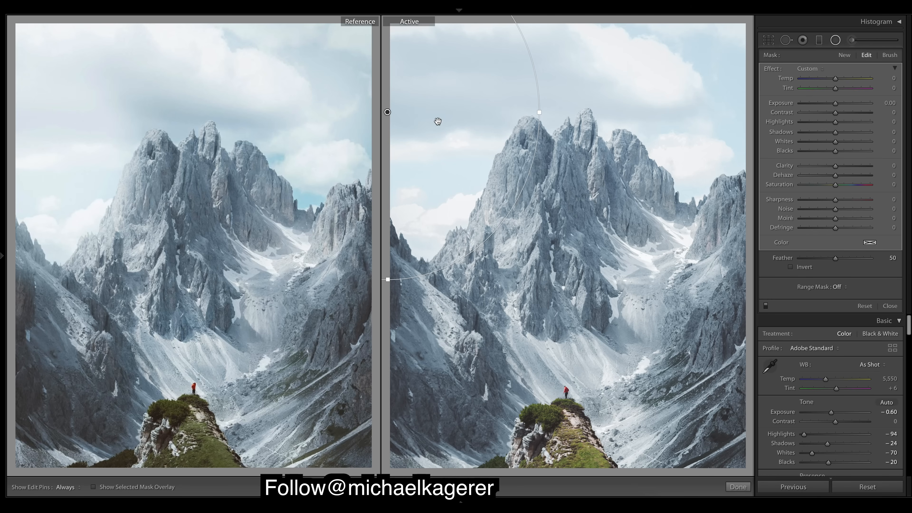
pyautogui.moveTo(386, 111); pyautogui.dragTo(384, 109)
pyautogui.moveTo(385, 109)
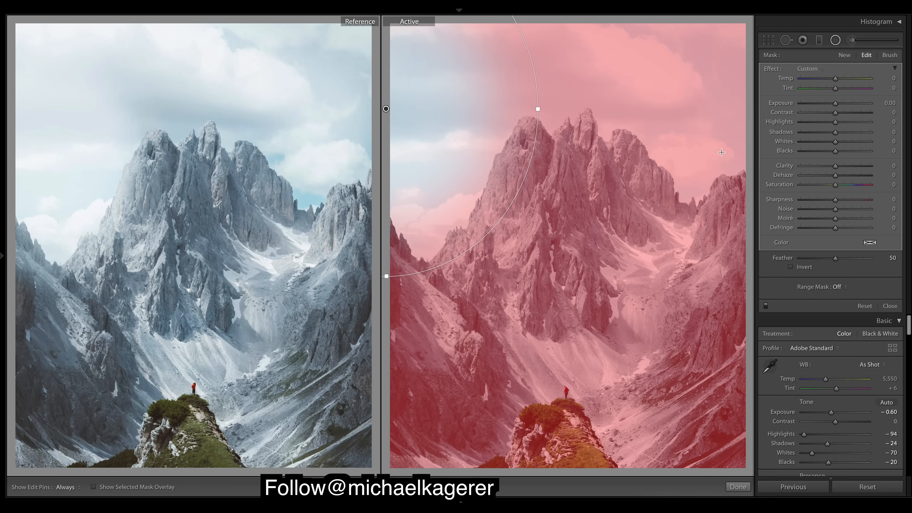
pyautogui.click(790, 267)
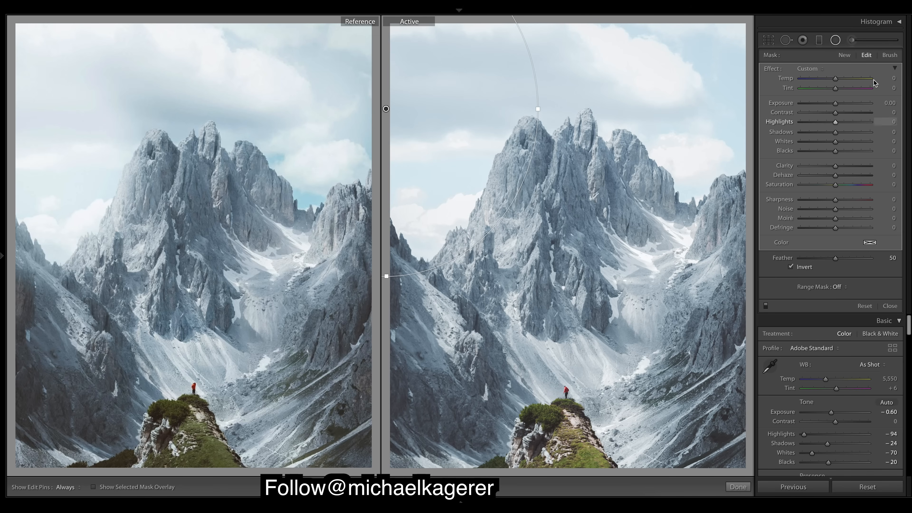
# - Try exposures of 0.63 and 0.08 with dehaze −19 on the slightly shifted radial filter, and reset the exposure
pyautogui.moveTo(837, 102); pyautogui.dragTo(842, 104)
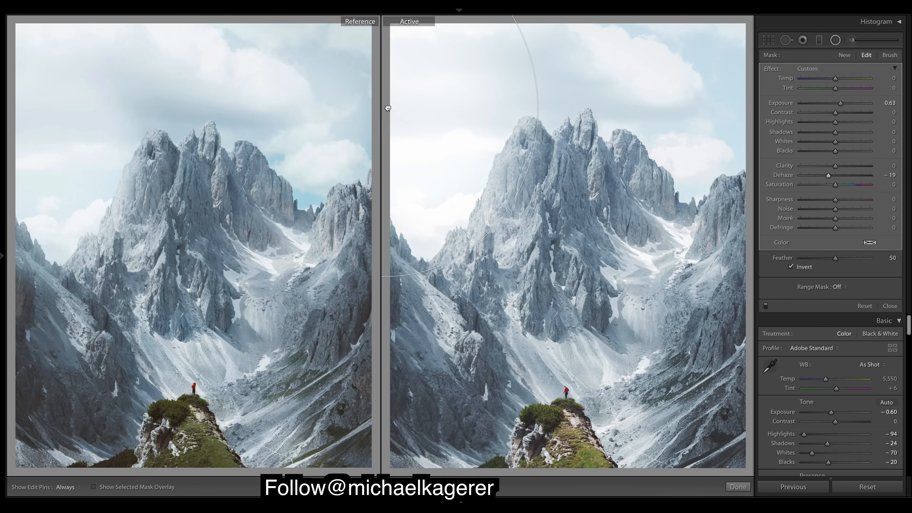
pyautogui.moveTo(387, 110); pyautogui.dragTo(382, 105)
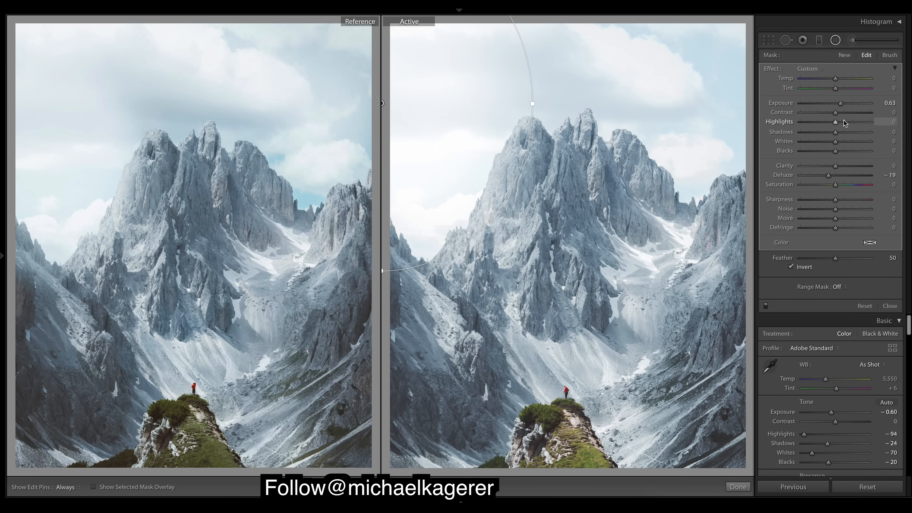
pyautogui.moveTo(840, 103); pyautogui.dragTo(835, 104)
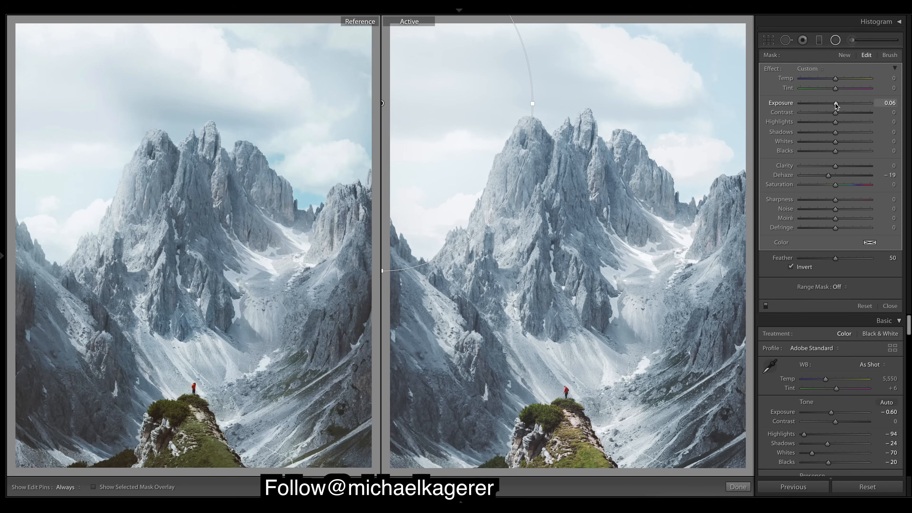
pyautogui.moveTo(835, 103)
pyautogui.mouseDown()
pyautogui.moveTo(817, 106)
pyautogui.moveTo(819, 96)
pyautogui.moveTo(835, 104)
pyautogui.mouseUp()
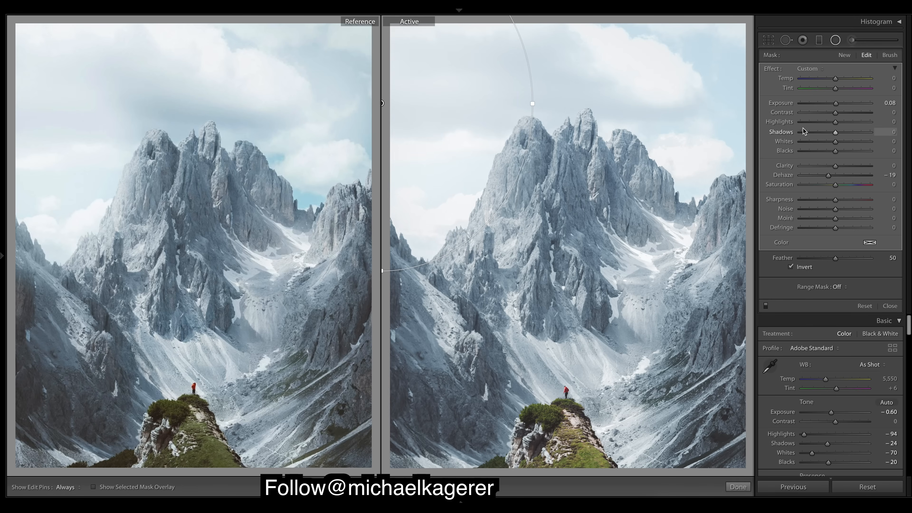
pyautogui.doubleClick(777, 107)
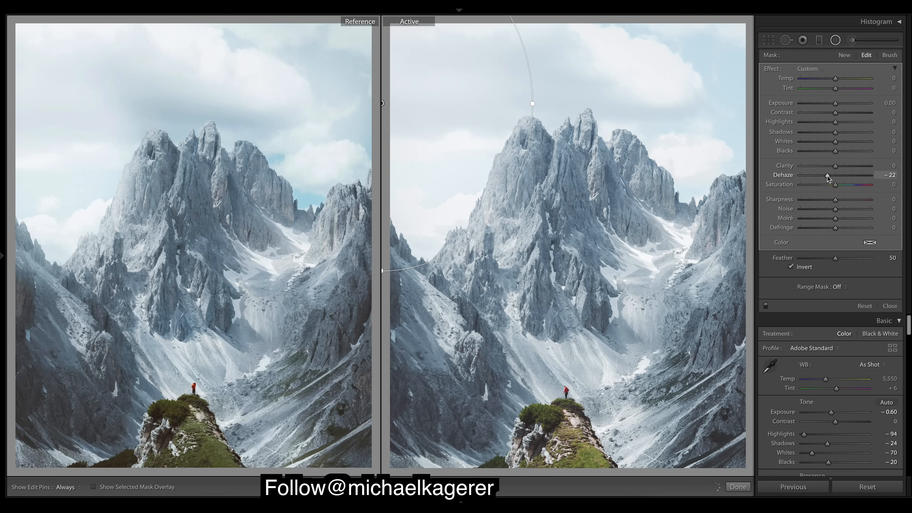
# - Set the radial filter's dehaze to −21 and clarity to −10, move it slightly down and finish it
pyautogui.moveTo(826, 176); pyautogui.dragTo(828, 176)
pyautogui.moveTo(833, 166); pyautogui.dragTo(552, 191)
pyautogui.click(828, 164)
pyautogui.moveTo(381, 104)
pyautogui.mouseDown()
pyautogui.moveTo(374, 109)
pyautogui.moveTo(382, 108)
pyautogui.mouseUp()
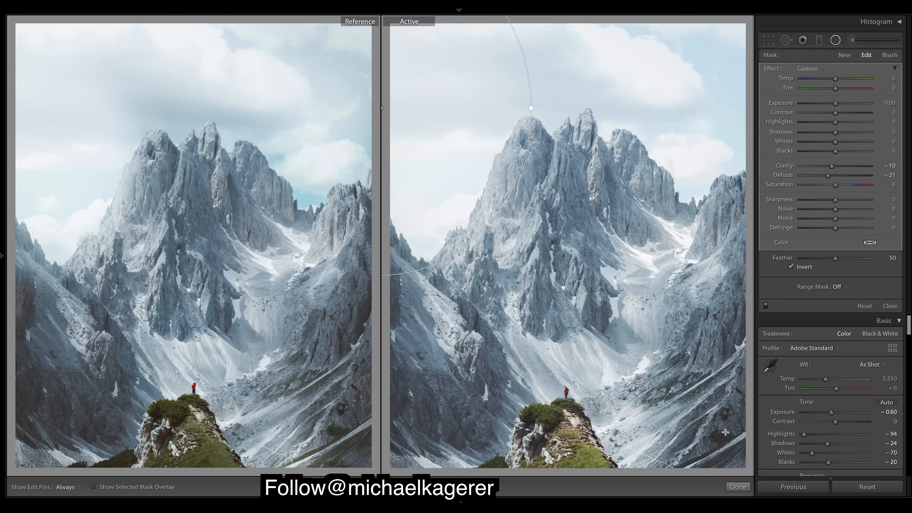
pyautogui.click(738, 487)
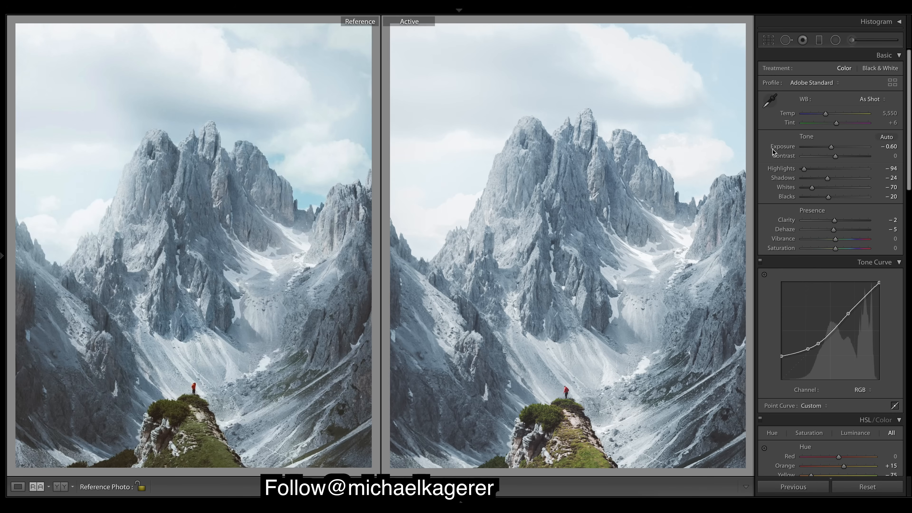
# - Add a slanted graduated filter from the upper-right sky onto the peaks with clarity −2 and dehaze −2
pyautogui.click(818, 40)
pyautogui.moveTo(666, 75); pyautogui.dragTo(627, 186)
pyautogui.moveTo(647, 130); pyautogui.dragTo(633, 174)
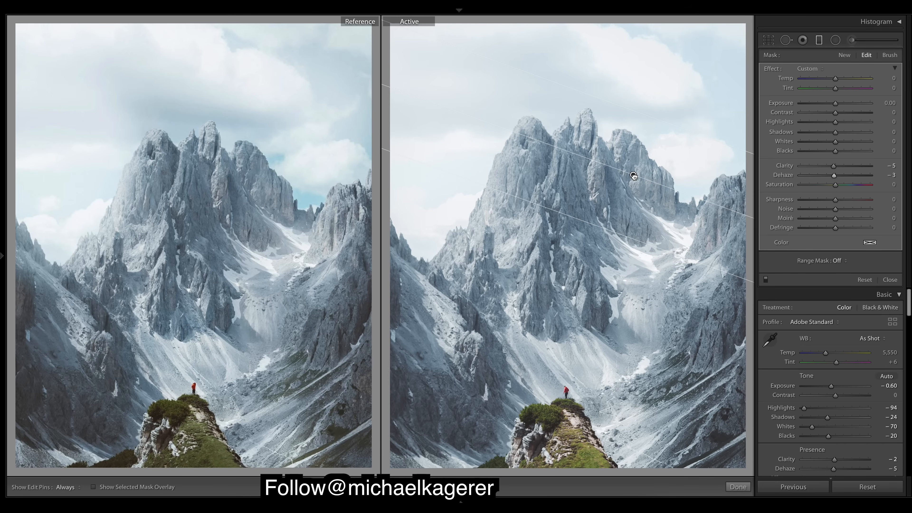
pyautogui.moveTo(633, 176); pyautogui.dragTo(635, 178)
pyautogui.moveTo(635, 177); pyautogui.dragTo(635, 173)
# - Set the sharpening amount to 65 and fine-tune the graduated filter's clarity
pyautogui.scroll(-10, 830, 385)
pyautogui.scroll(-8, 830, 385)
pyautogui.scroll(-4, 808, 337)
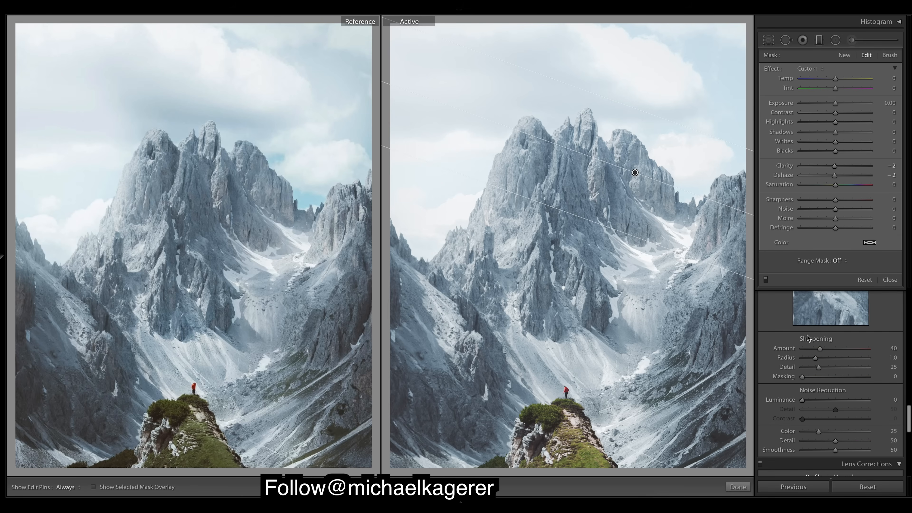
pyautogui.moveTo(822, 348); pyautogui.dragTo(830, 348)
pyautogui.moveTo(833, 169); pyautogui.dragTo(833, 168)
# - Reselect the existing radial filter over the left sky, fine-tune its exposure and finish the filter
pyautogui.click(835, 40)
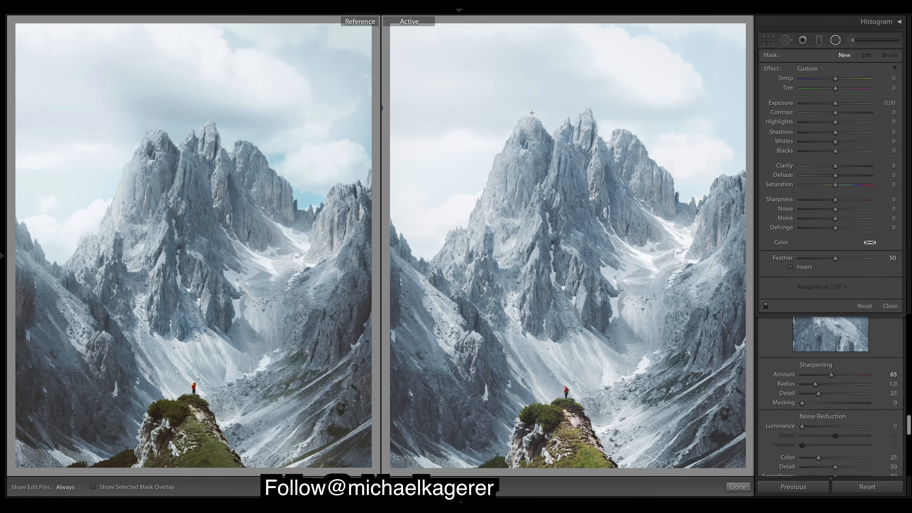
pyautogui.click(835, 40)
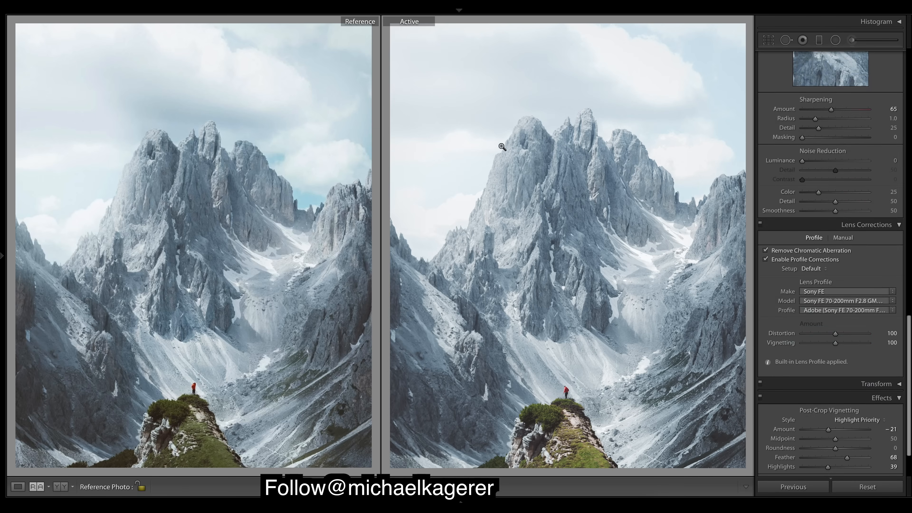
pyautogui.click(835, 40)
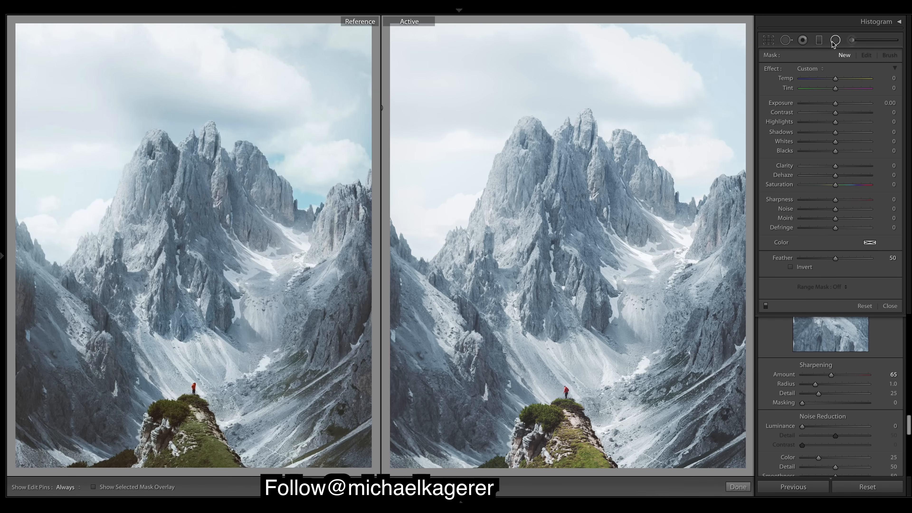
pyautogui.moveTo(383, 107); pyautogui.dragTo(532, 275)
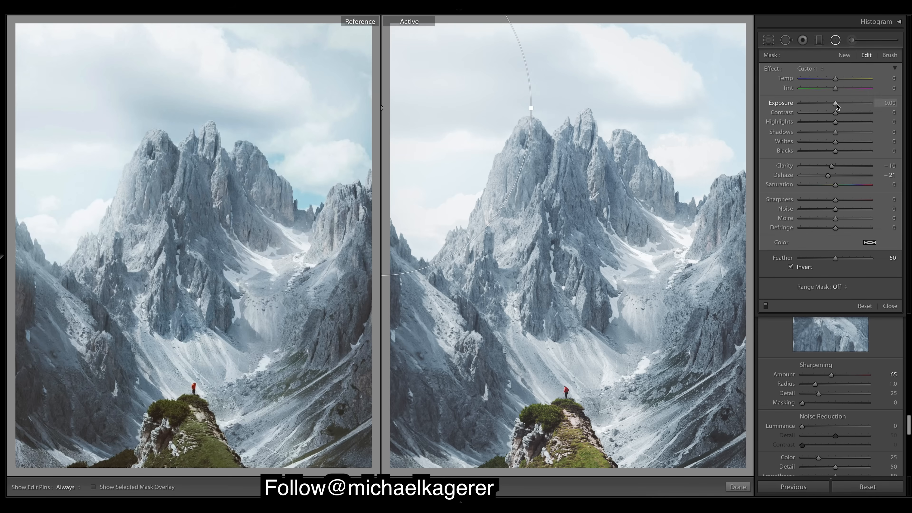
pyautogui.moveTo(837, 104); pyautogui.dragTo(836, 103)
pyautogui.click(738, 487)
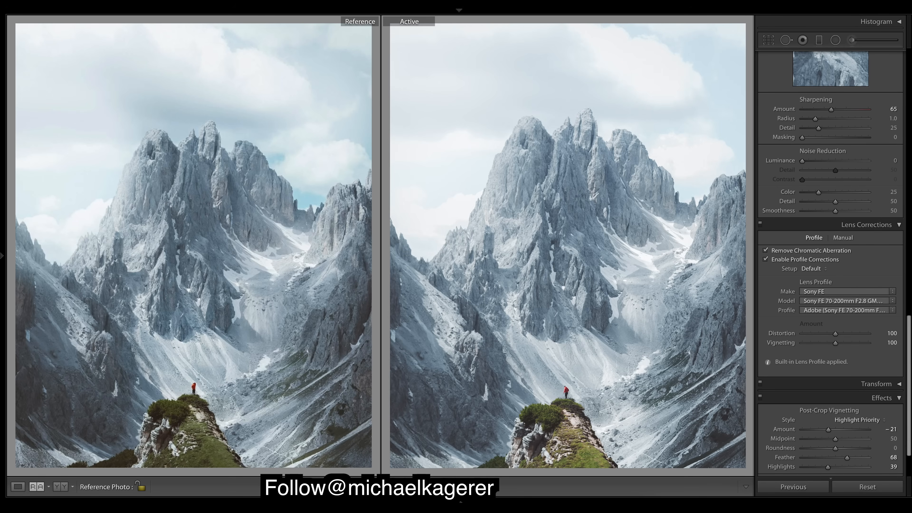
# - Compare the edited photo repeatedly with its unedited version beside the reference image
pyautogui.press('\\')
pyautogui.press('\\')
pyautogui.press('\\')
pyautogui.press('\\')
pyautogui.press('\\')
pyautogui.press('\\')
pyautogui.press('\\')
pyautogui.press('\\')
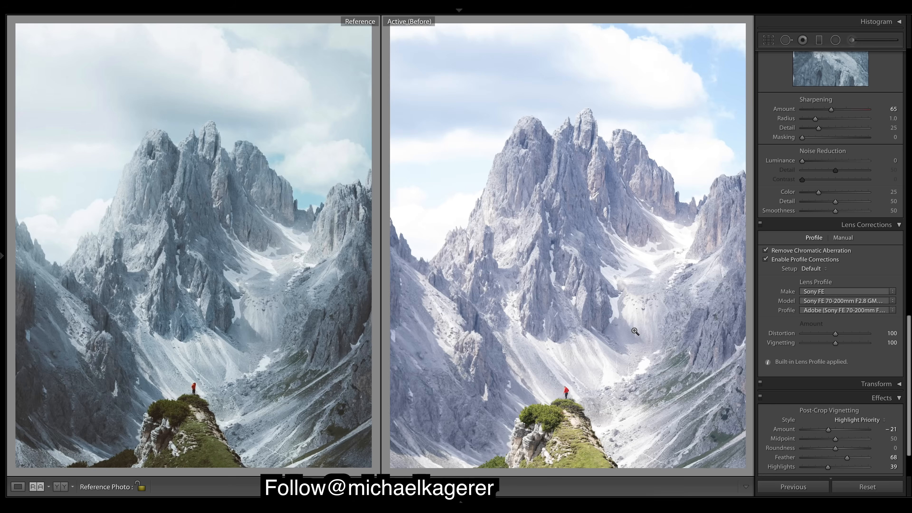
pyautogui.press('\\')
pyautogui.press('\\')
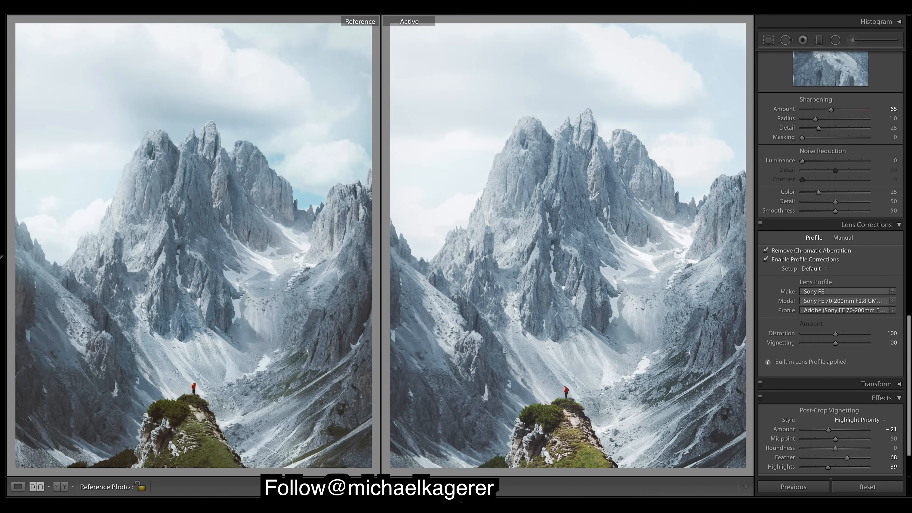
# - Darken the foliage colours in the HSL settings, setting green luminance to −52 and yellow luminance to −37
pyautogui.scroll(15, 830, 262)
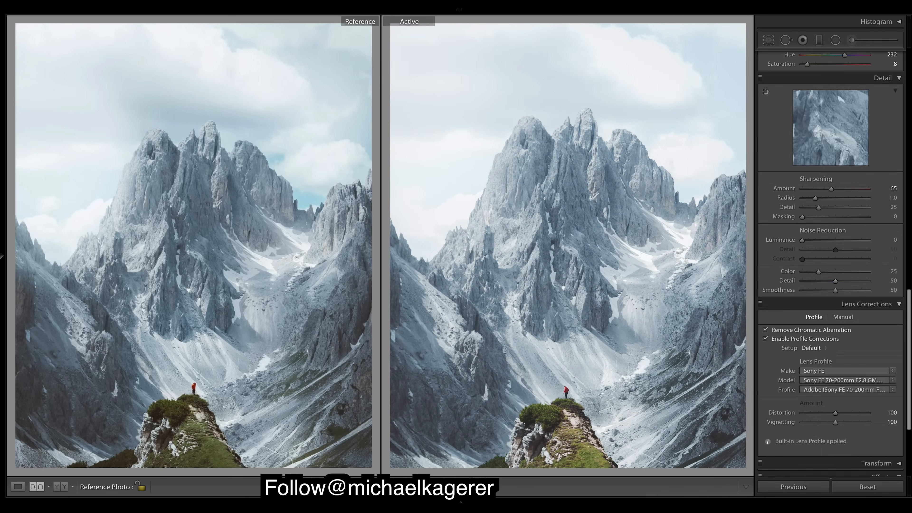
pyautogui.scroll(-10, 816, 319)
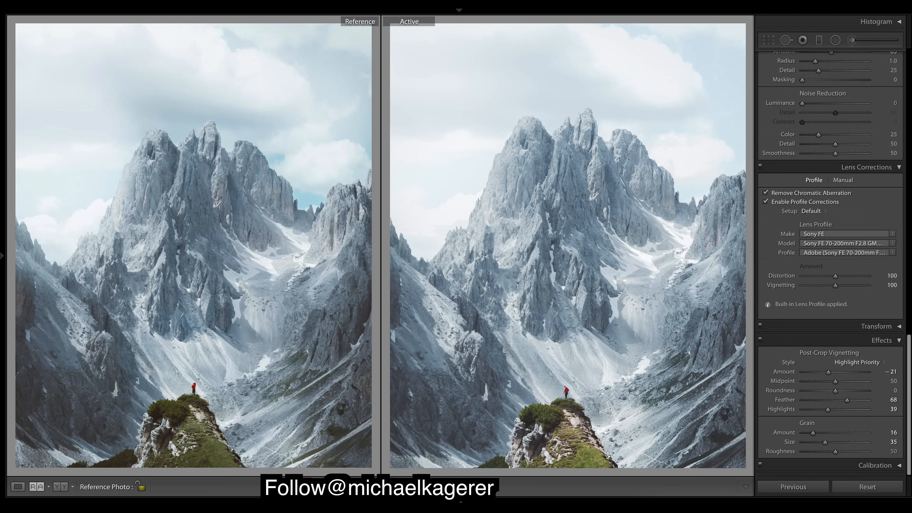
pyautogui.scroll(6, 816, 319)
pyautogui.moveTo(819, 282); pyautogui.dragTo(814, 286)
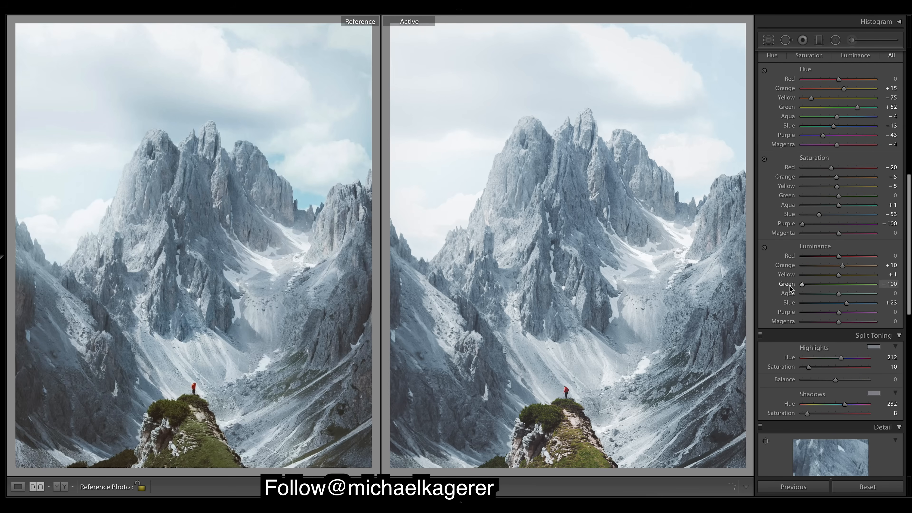
pyautogui.moveTo(806, 290); pyautogui.dragTo(824, 279)
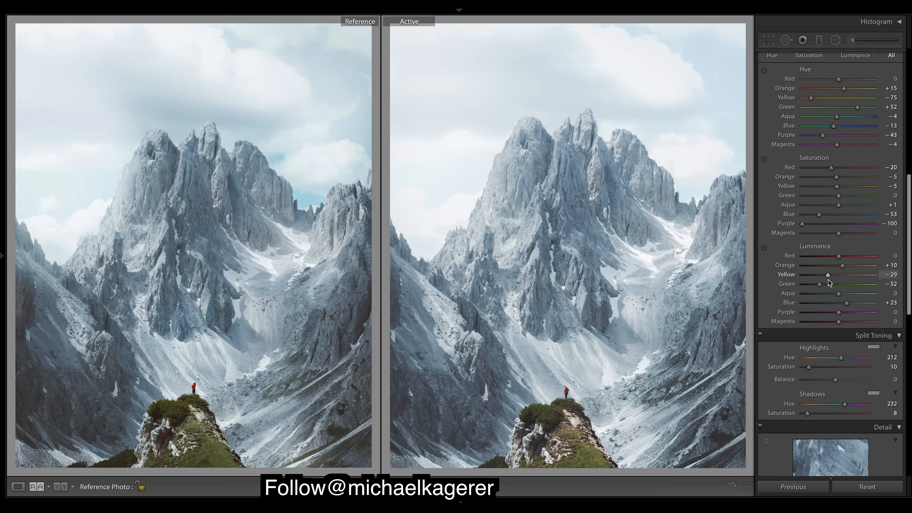
pyautogui.moveTo(829, 281); pyautogui.dragTo(830, 282)
pyautogui.moveTo(823, 282); pyautogui.dragTo(826, 281)
# - Set the yellow hue to −68 and the green hue to +42
pyautogui.moveTo(811, 100); pyautogui.dragTo(809, 101)
pyautogui.moveTo(857, 108); pyautogui.dragTo(851, 110)
pyautogui.moveTo(808, 101); pyautogui.dragTo(814, 99)
pyautogui.moveTo(852, 113); pyautogui.dragTo(856, 114)
# - Set yellow saturation to −28 and green saturation to +25, and raise yellow luminance to −17
pyautogui.click(824, 186)
pyautogui.moveTo(824, 187); pyautogui.dragTo(813, 188)
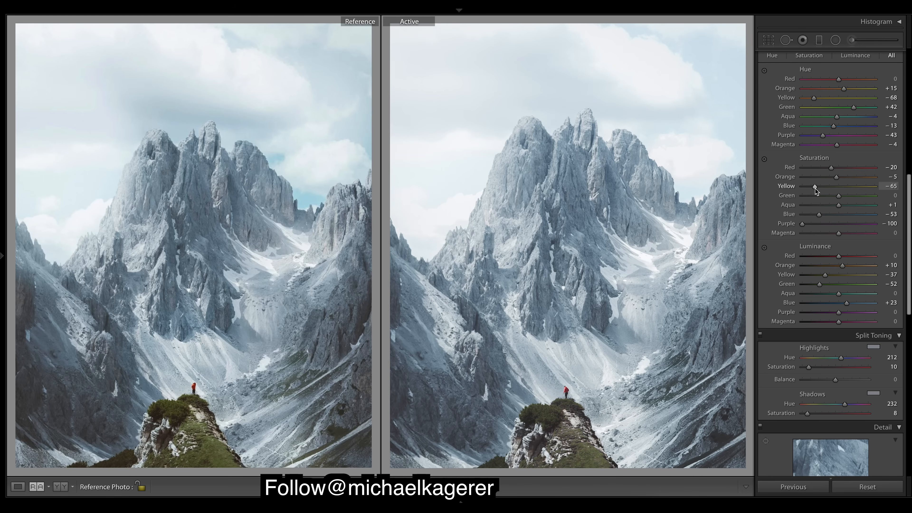
pyautogui.moveTo(820, 189); pyautogui.dragTo(834, 192)
pyautogui.moveTo(833, 195); pyautogui.dragTo(864, 199)
pyautogui.moveTo(863, 198); pyautogui.dragTo(828, 188)
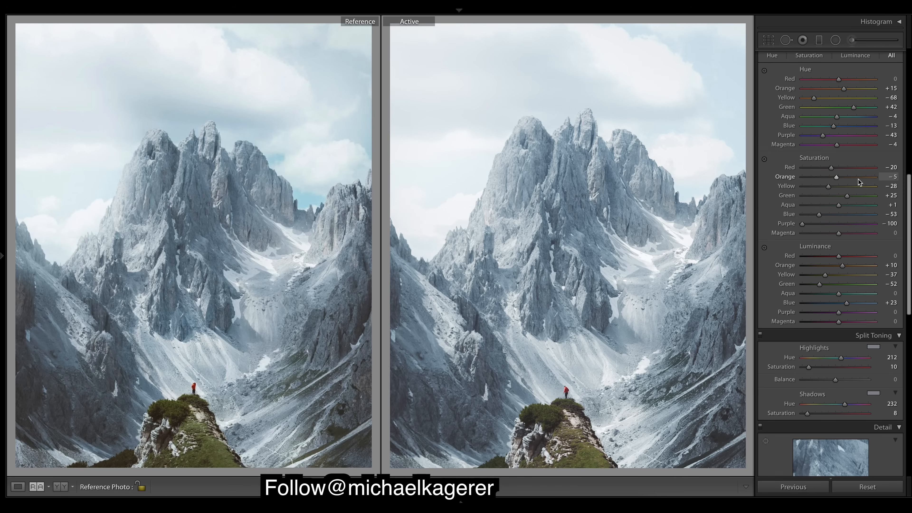
pyautogui.moveTo(825, 275); pyautogui.dragTo(831, 276)
pyautogui.moveTo(828, 274); pyautogui.dragTo(832, 275)
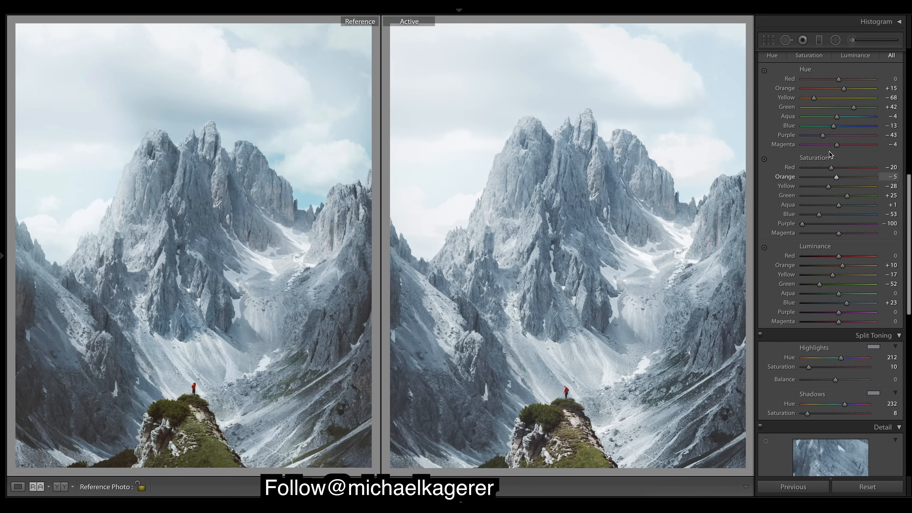
# - Fine-tune the global tones, with shadows at −30 and blacks at −23
pyautogui.scroll(1, 860, 142)
pyautogui.scroll(10, 861, 141)
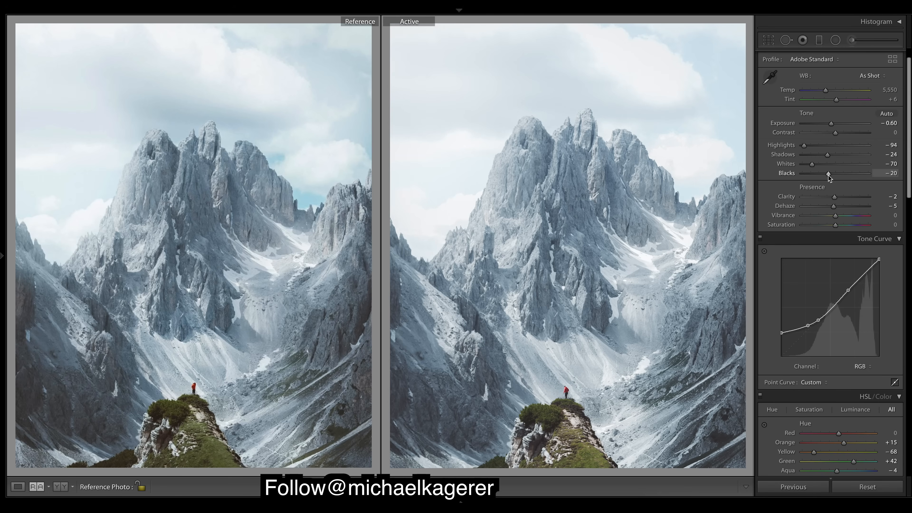
pyautogui.moveTo(829, 173); pyautogui.dragTo(828, 174)
pyautogui.hotkey('ctrl', 'z')
pyautogui.scroll(1, 869, 308)
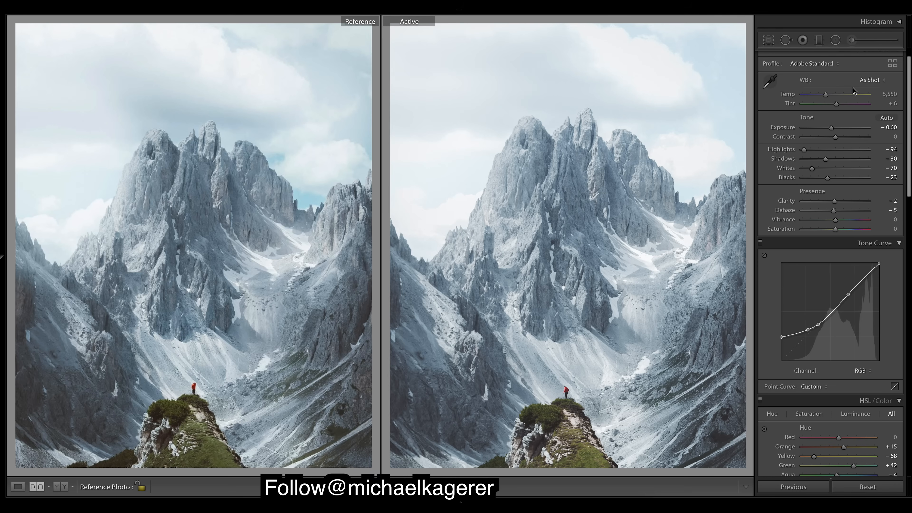
# - Reselect the graduated filter over the peaks, set its saturation to 25, finish it and compare the photo with its unedited version
pyautogui.click(819, 40)
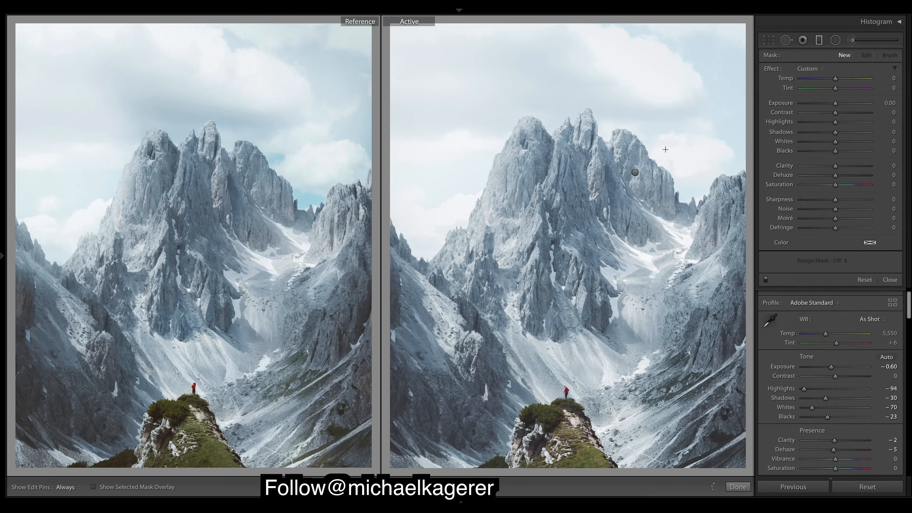
pyautogui.click(635, 172)
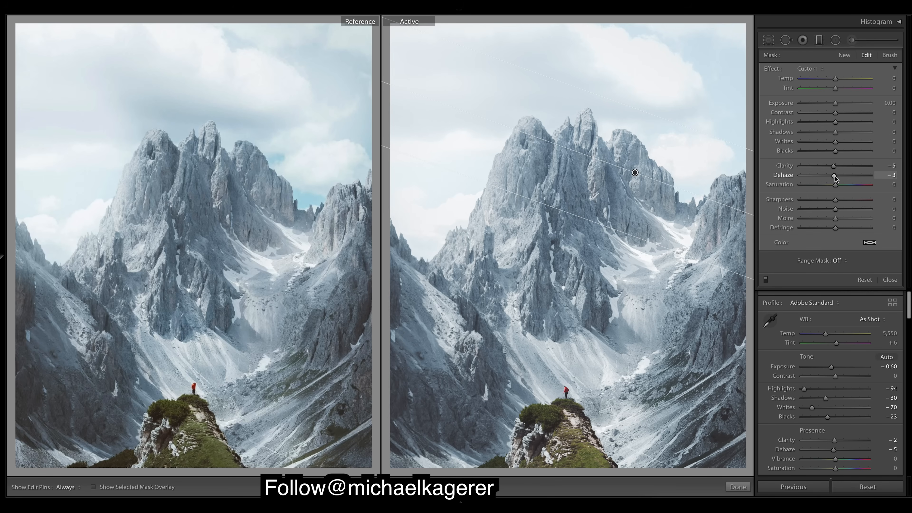
pyautogui.moveTo(835, 185); pyautogui.dragTo(842, 188)
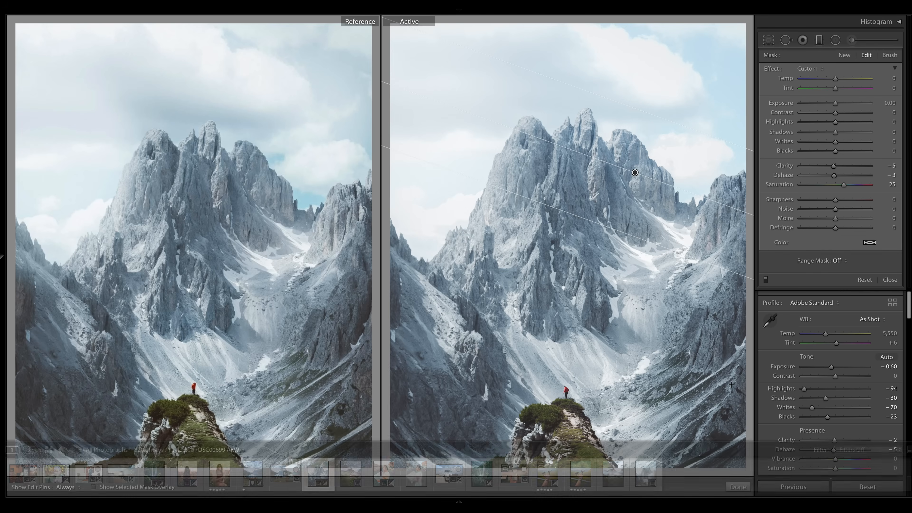
pyautogui.click(738, 487)
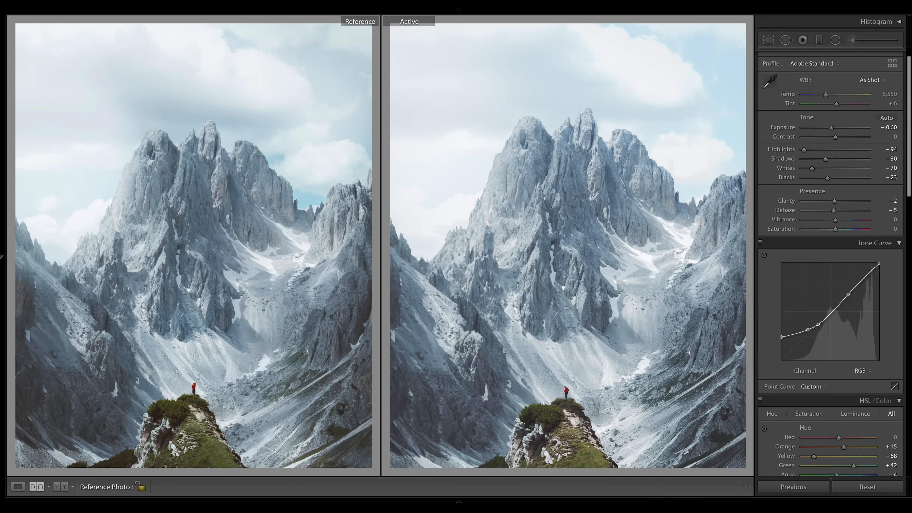
pyautogui.press('\\')
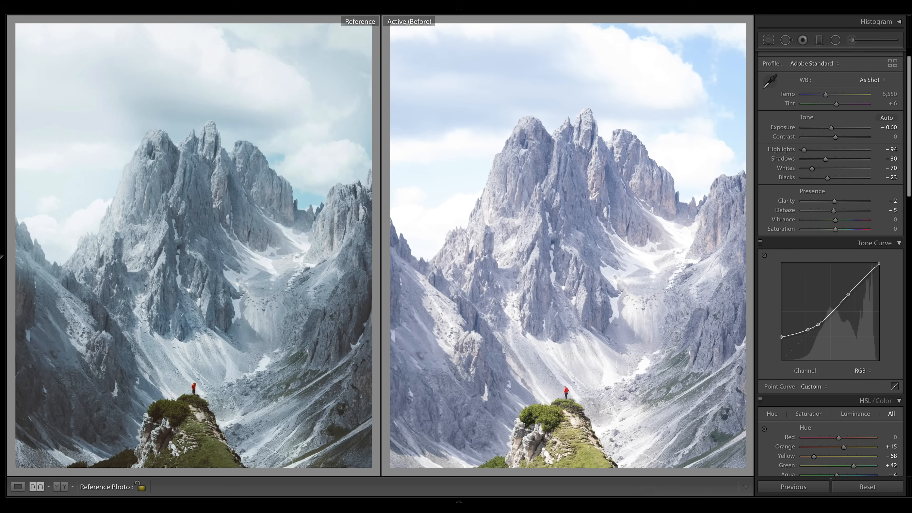
pyautogui.press('\\')
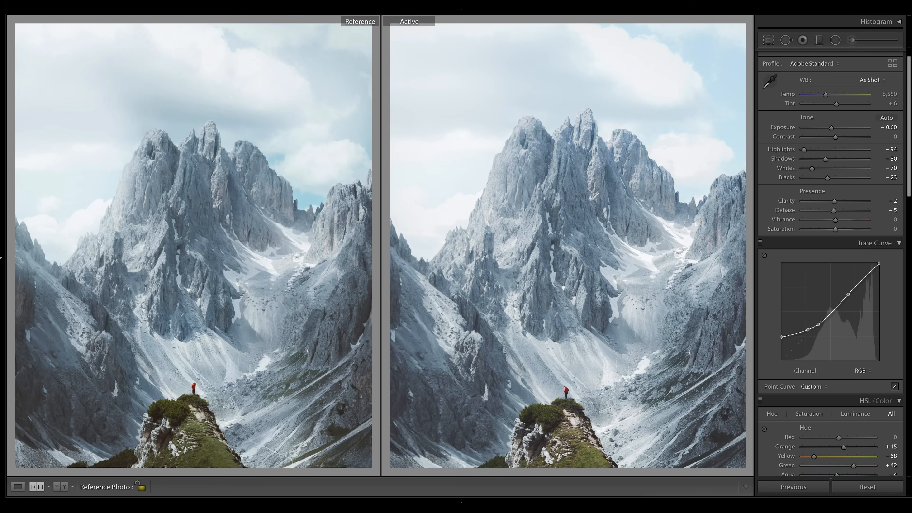